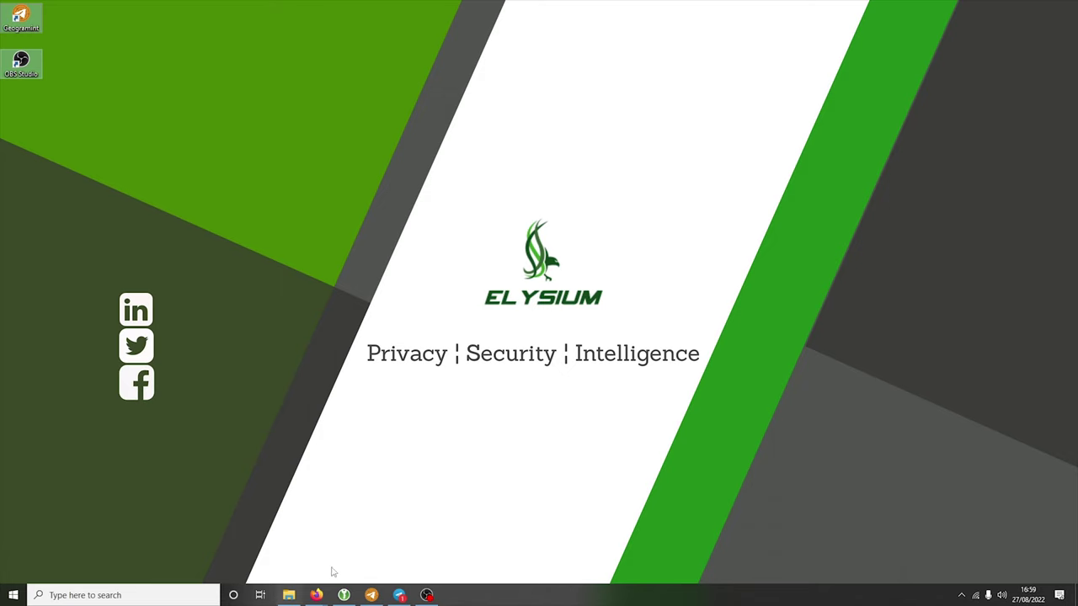
- Bring the Alb-310/Geogramint GitHub page to the front and skim its README
mouse_move(326, 594)
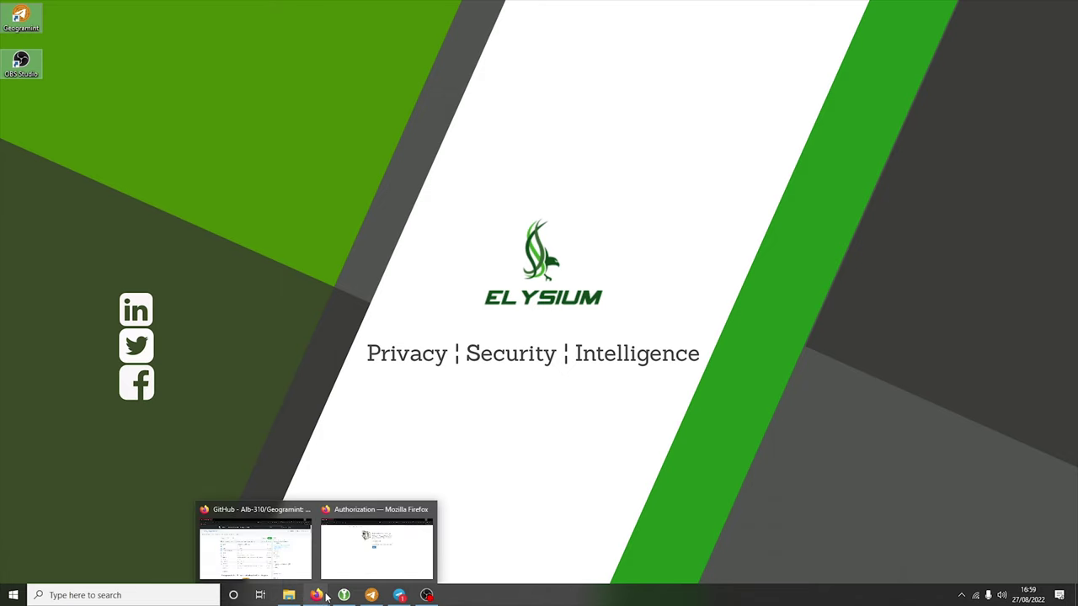
click(288, 551)
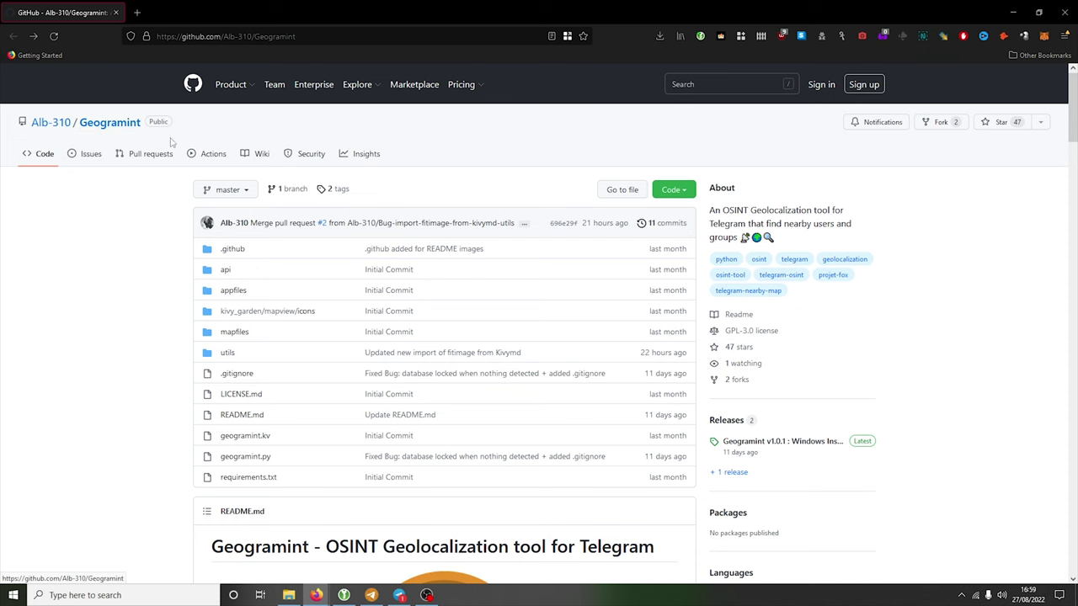
scroll(193, 298, down, 4)
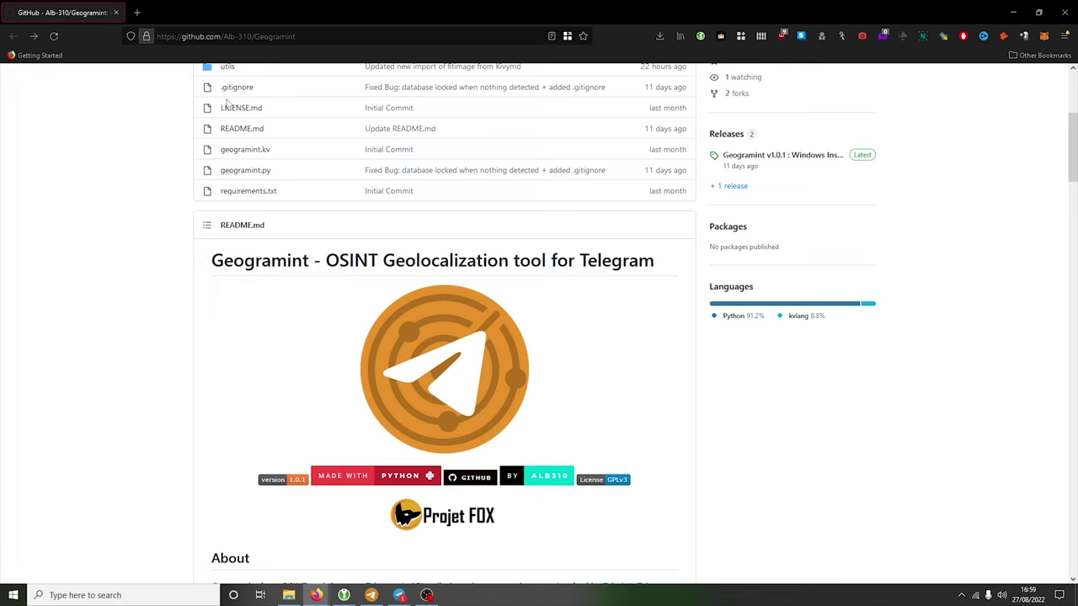
scroll(166, 344, up, 4)
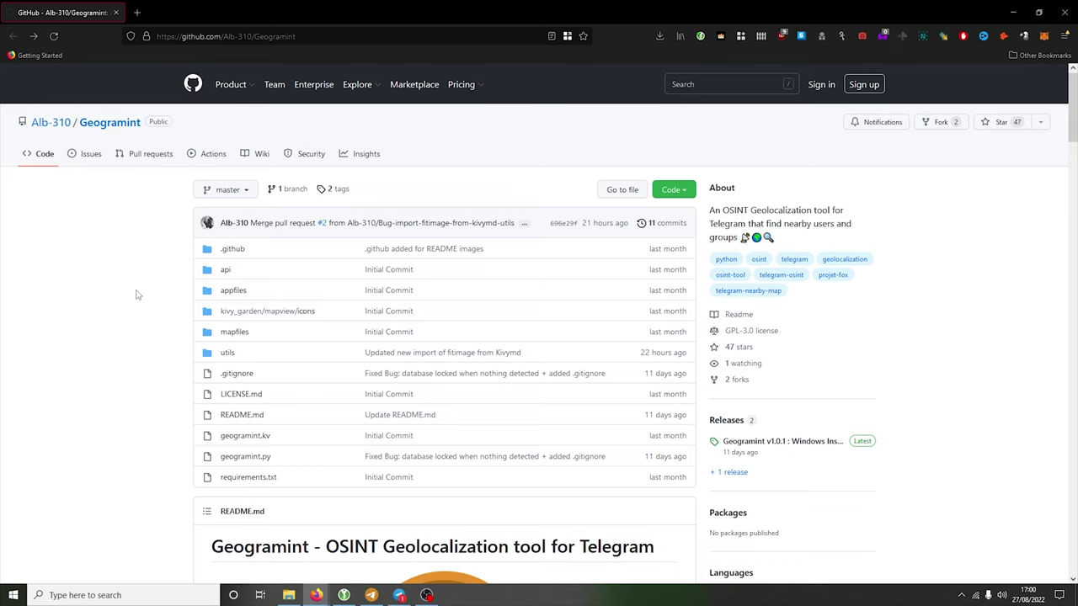
- Scroll to the README's Windows Installation instructions and briefly highlight the installer line
scroll(164, 293, down, 5)
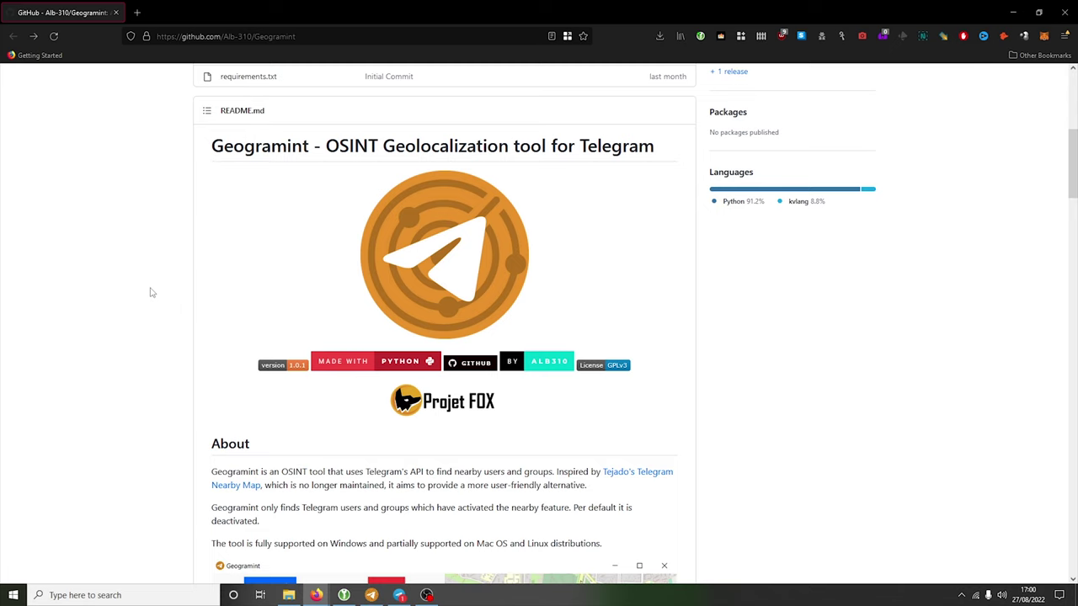
scroll(152, 287, down, 4)
scroll(135, 290, up, 2)
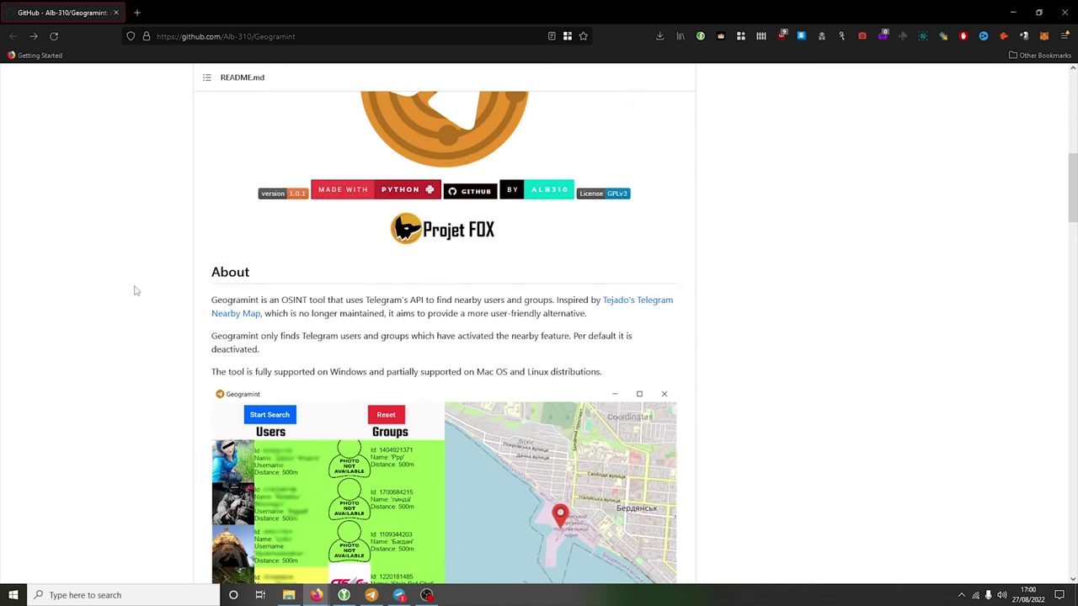
scroll(134, 290, up, 3)
scroll(133, 289, down, 7)
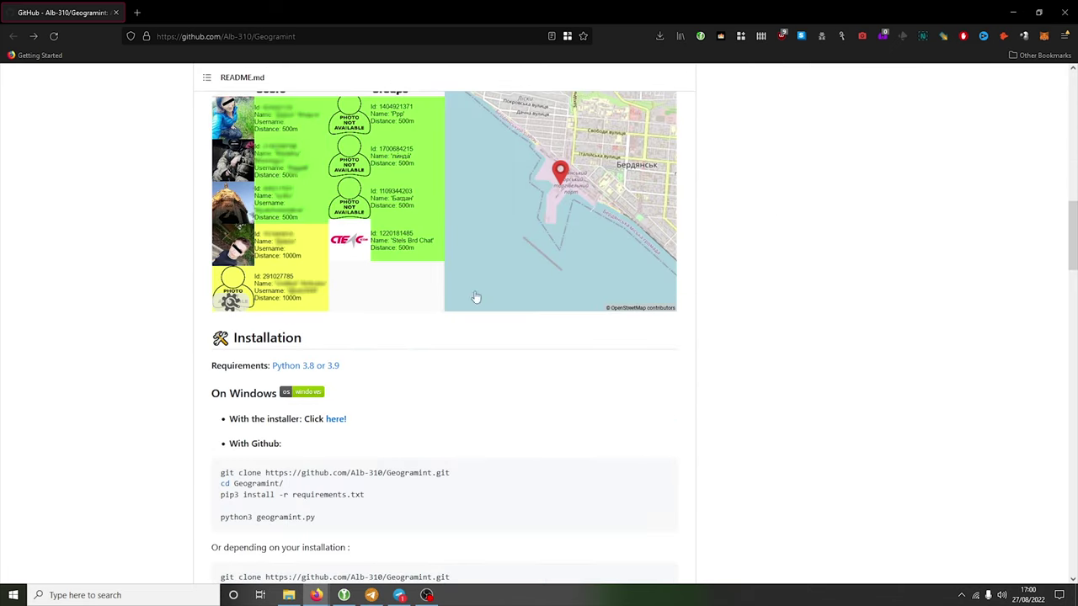
scroll(480, 284, up, 3)
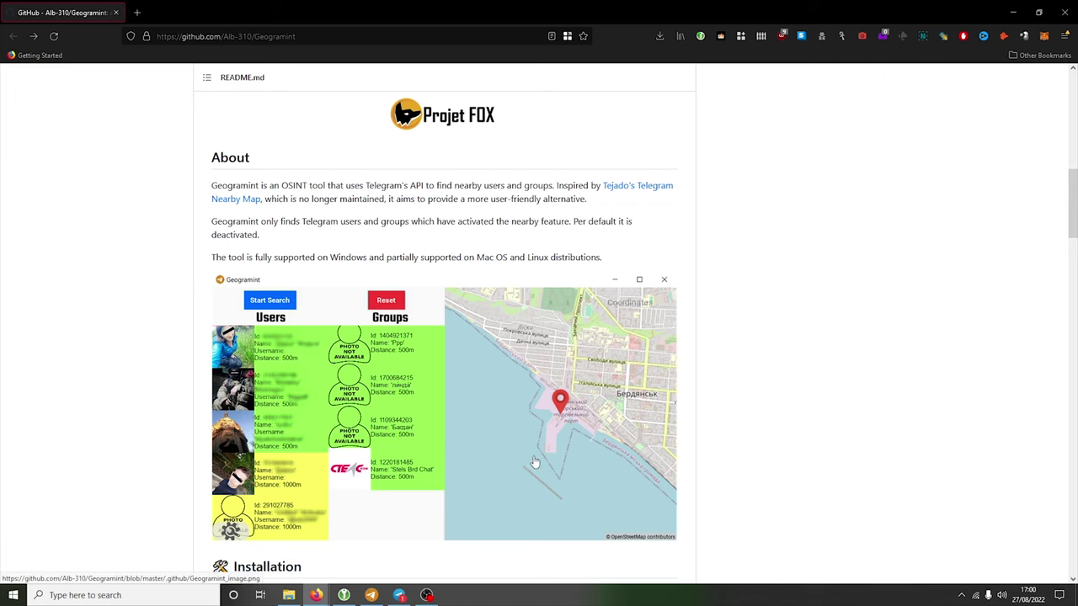
scroll(536, 357, down, 2)
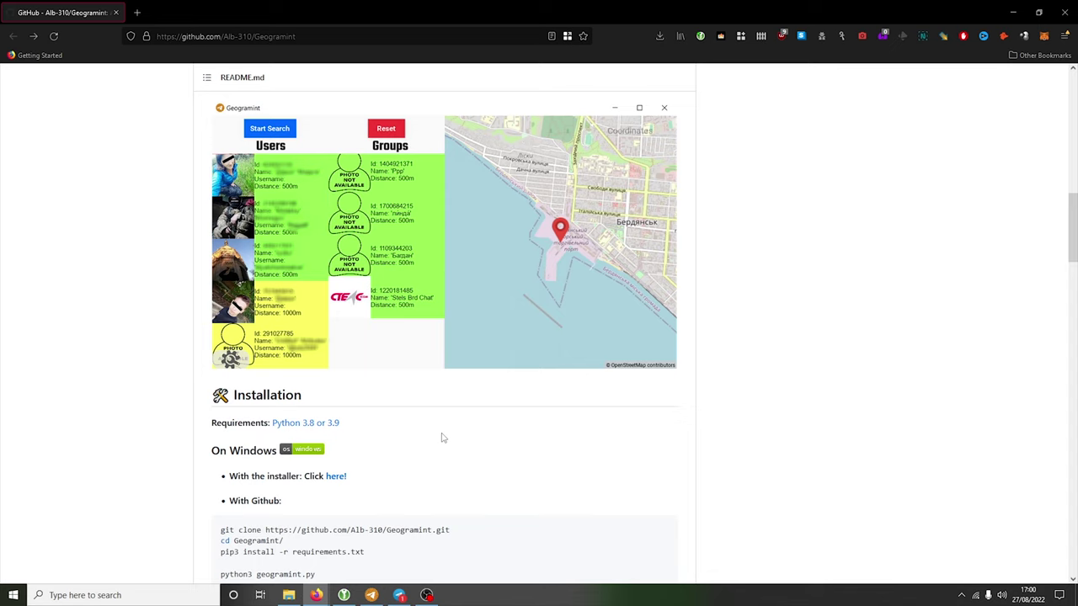
scroll(442, 436, down, 2)
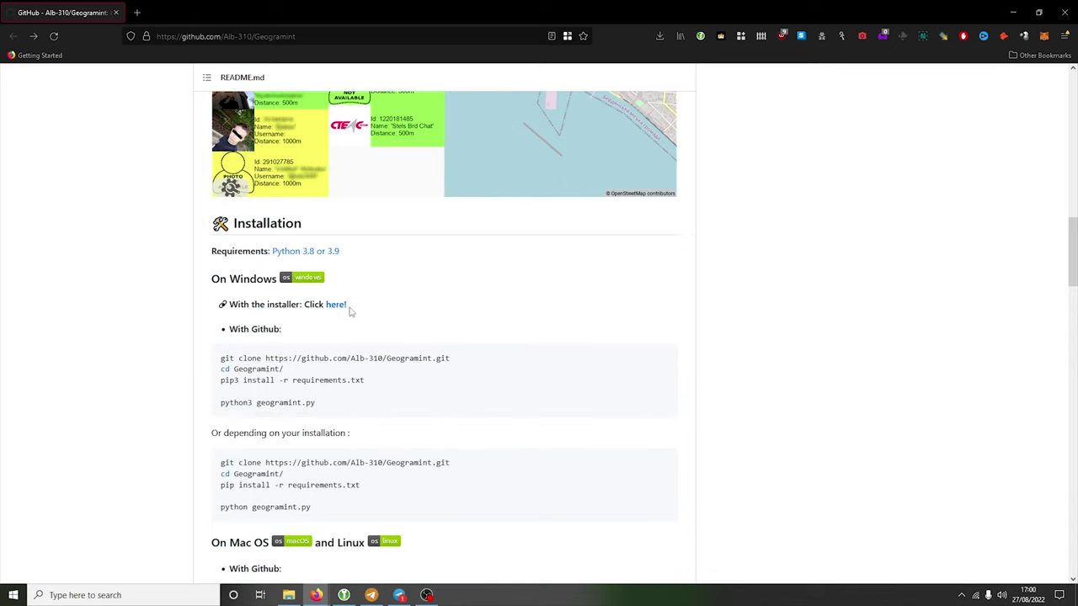
drag(383, 311, 223, 305)
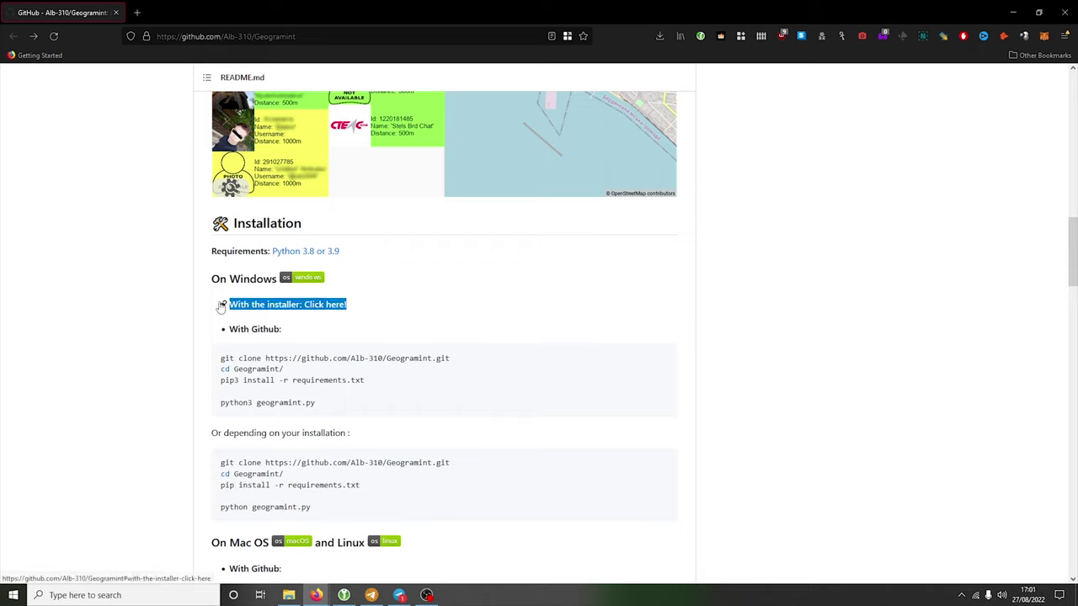
click(140, 307)
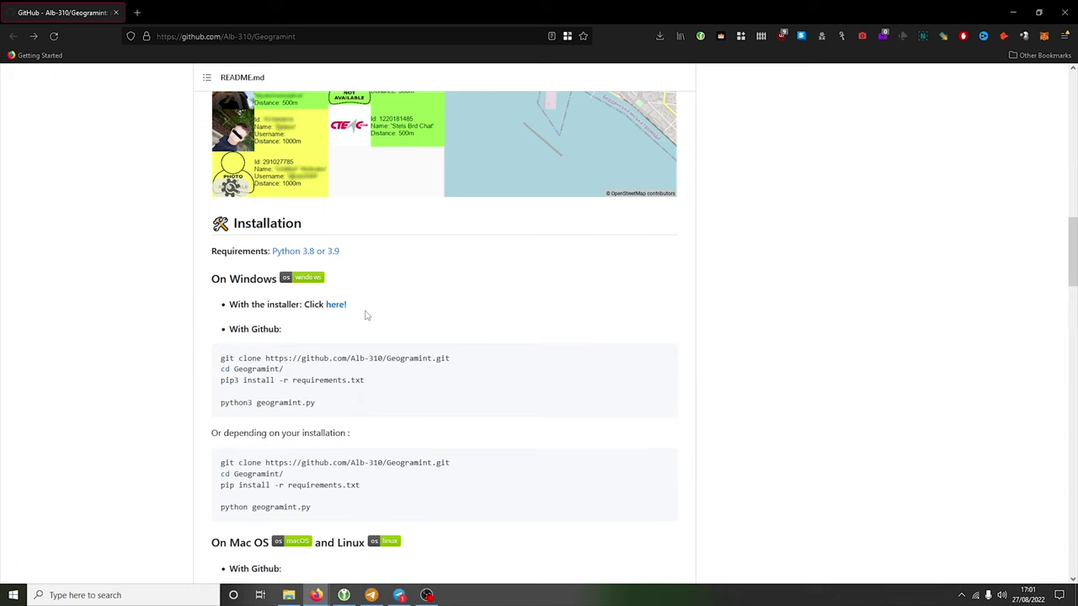
- Return to the top of the README, then scroll back down to the Installation section
scroll(362, 295, up, 15)
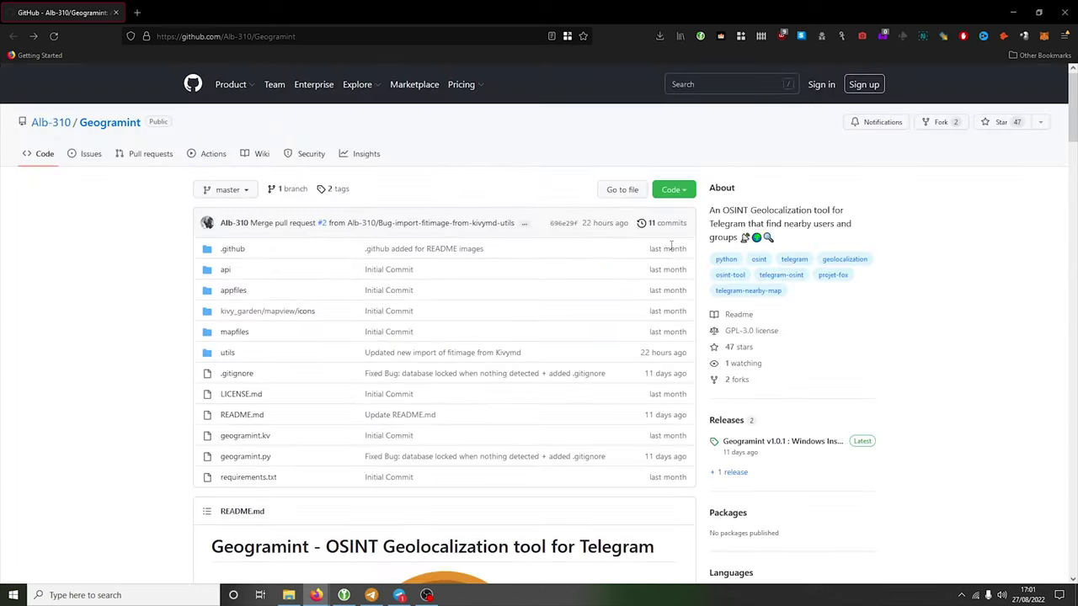
mouse_move(37, 126)
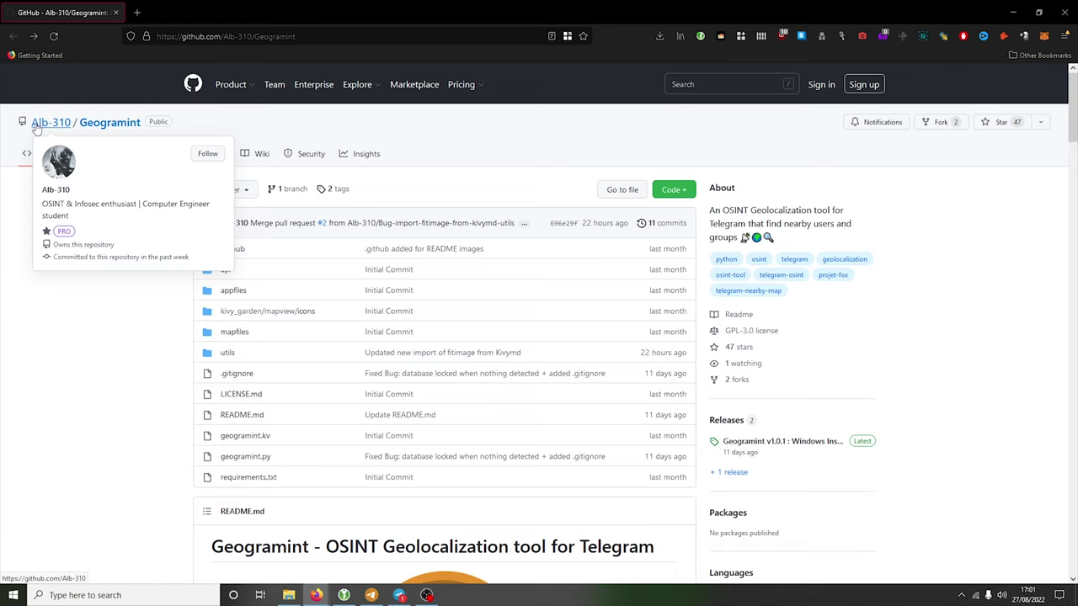
scroll(91, 387, down, 5)
scroll(90, 387, down, 3)
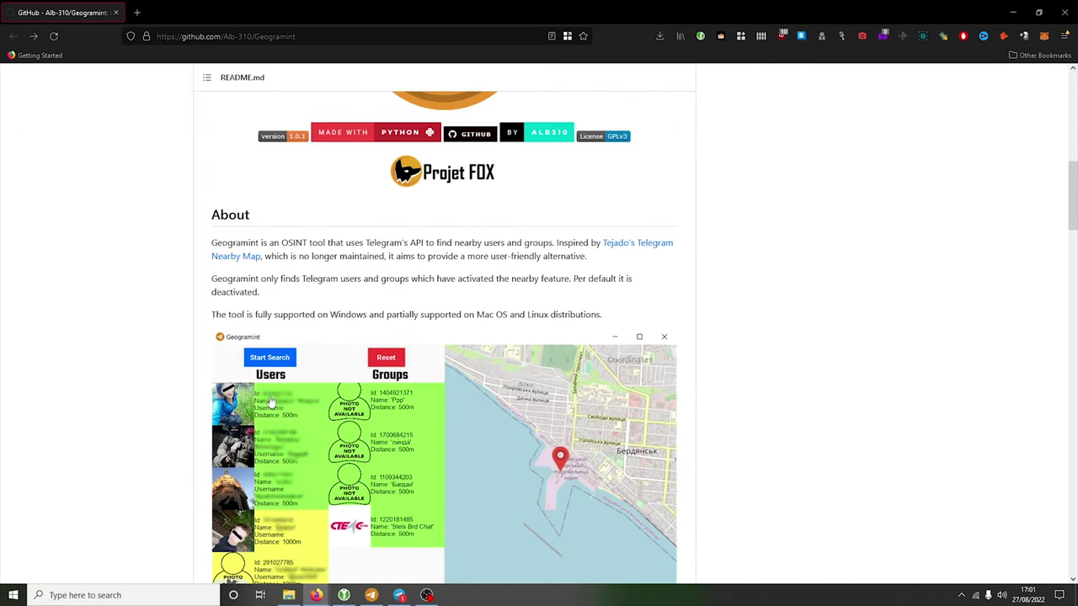
scroll(140, 327, down, 3)
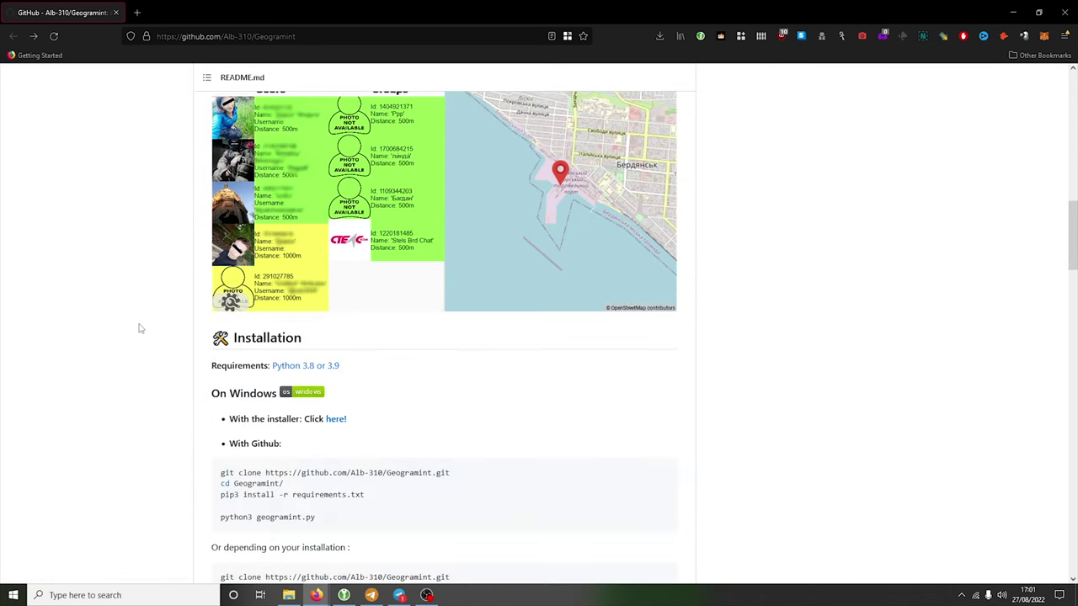
scroll(140, 328, down, 3)
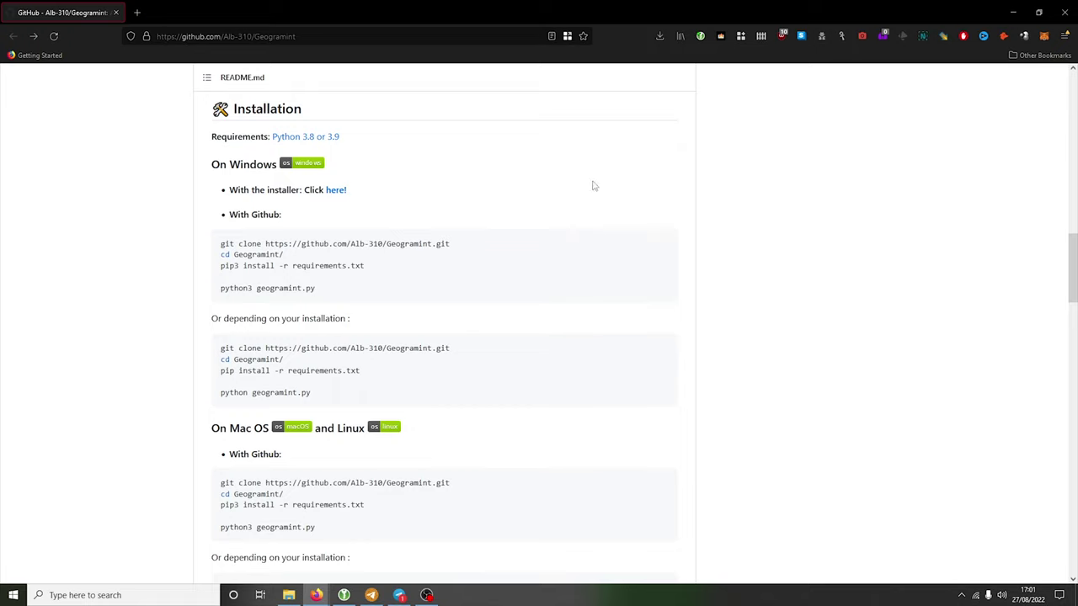
- Open the Releases page and cancel the Geogramint-Installer-v1.0.1.exe download
click(337, 194)
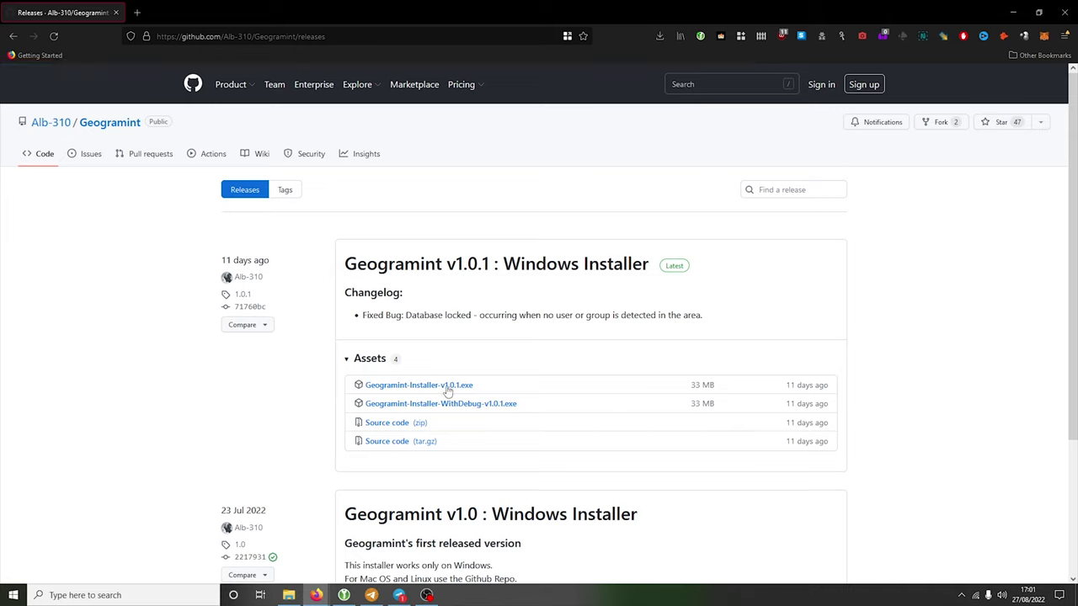
click(418, 387)
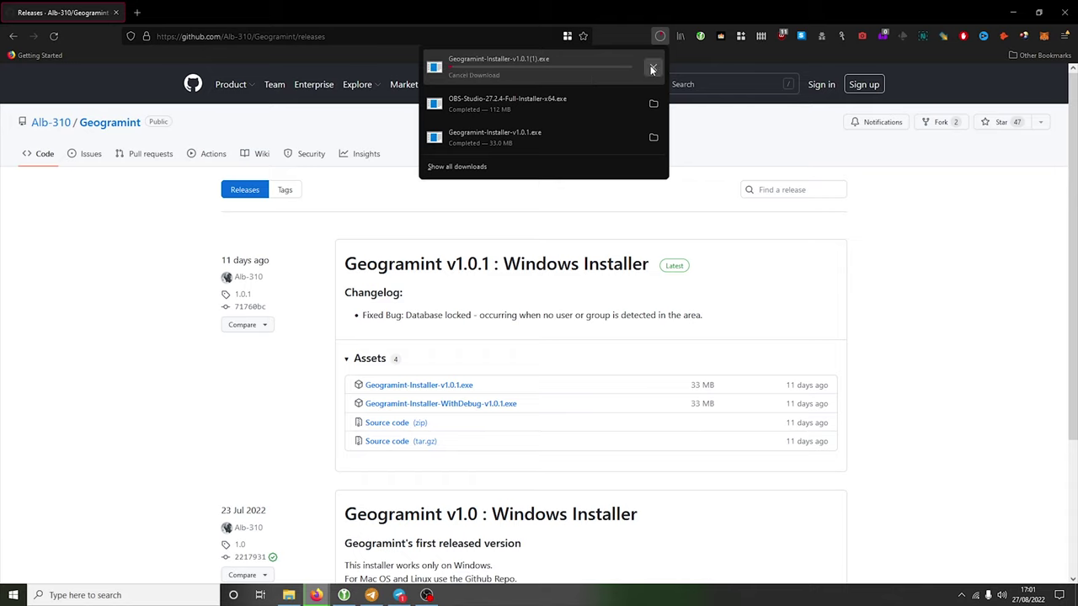
click(652, 69)
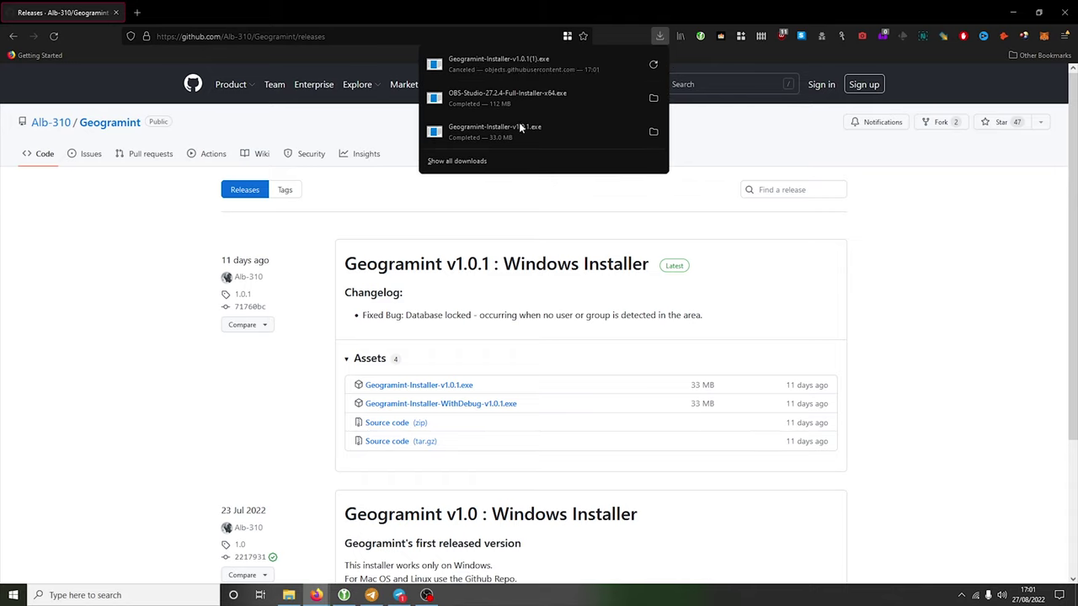
click(249, 402)
- Look over the releases list, then go back to the README's Installation section
scroll(459, 282, down, 1)
scroll(476, 442, down, 2)
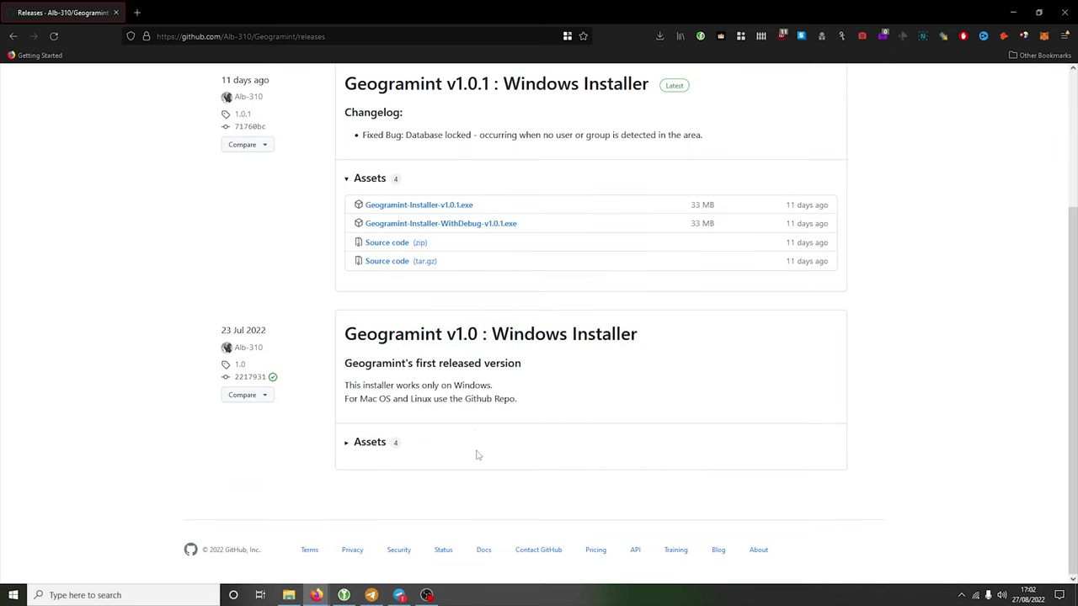
scroll(477, 447, up, 3)
click(16, 38)
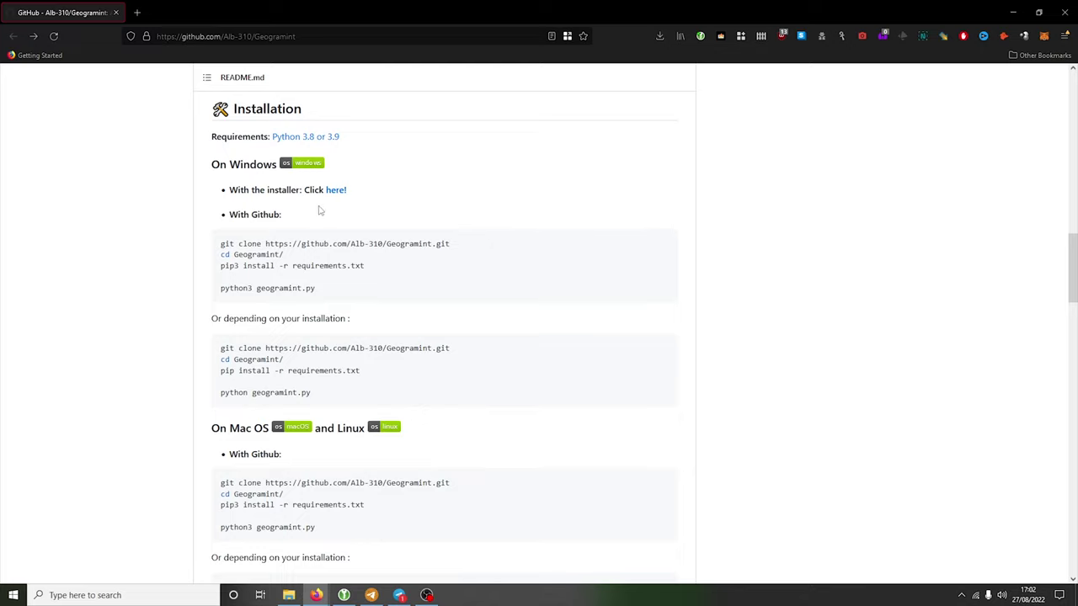
- Copy the Windows git clone and pip install commands from the README
scroll(313, 206, down, 1)
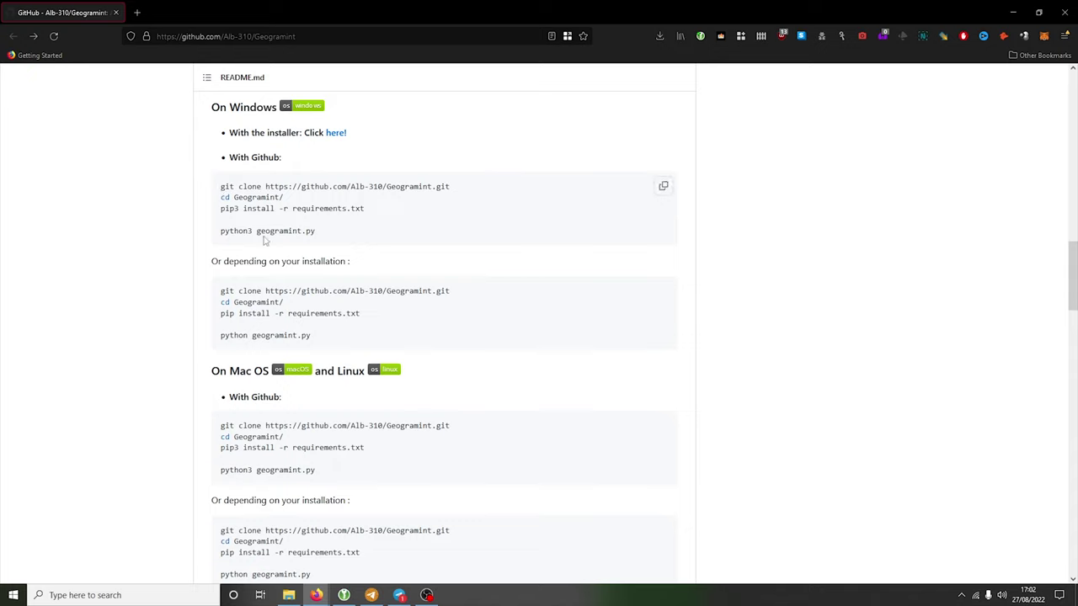
click(663, 186)
right_click(788, 224)
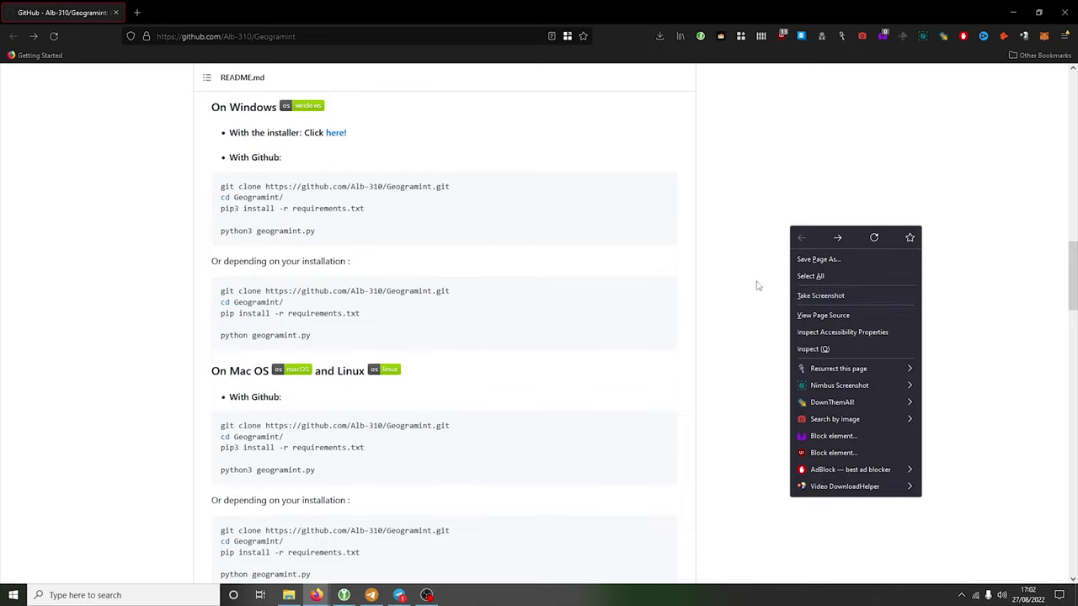
click(756, 286)
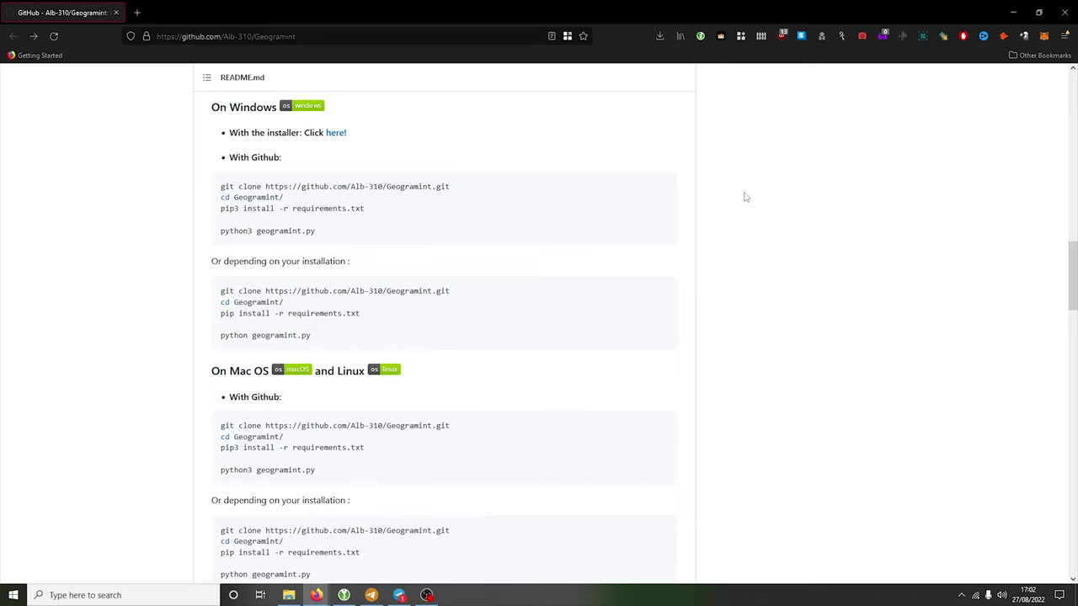
- Scroll the README and settle on the Installation section for Windows, macOS and Linux
scroll(750, 195, down, 3)
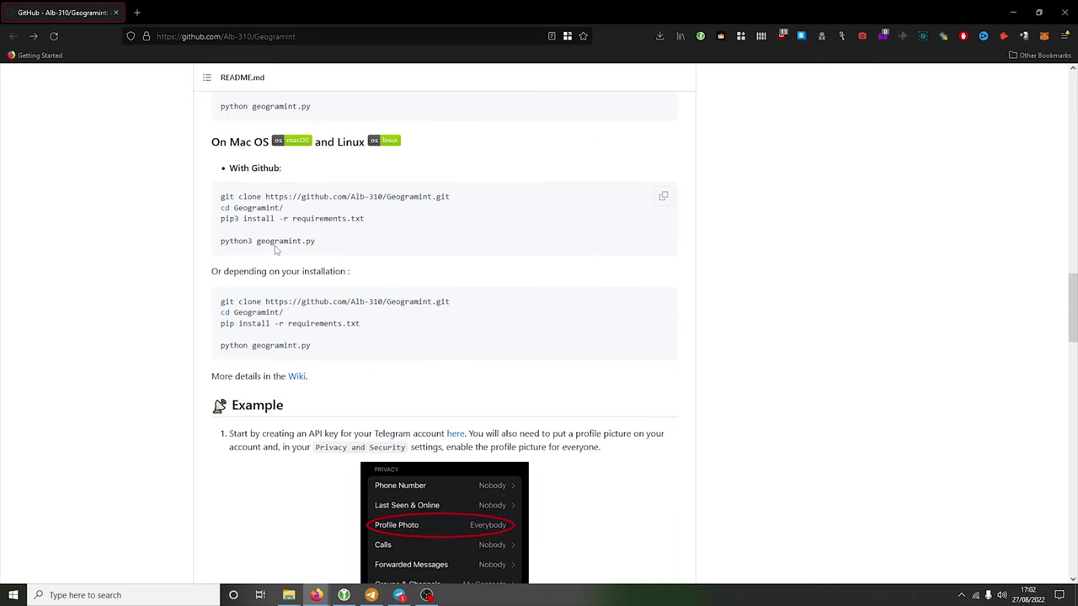
scroll(649, 356, down, 2)
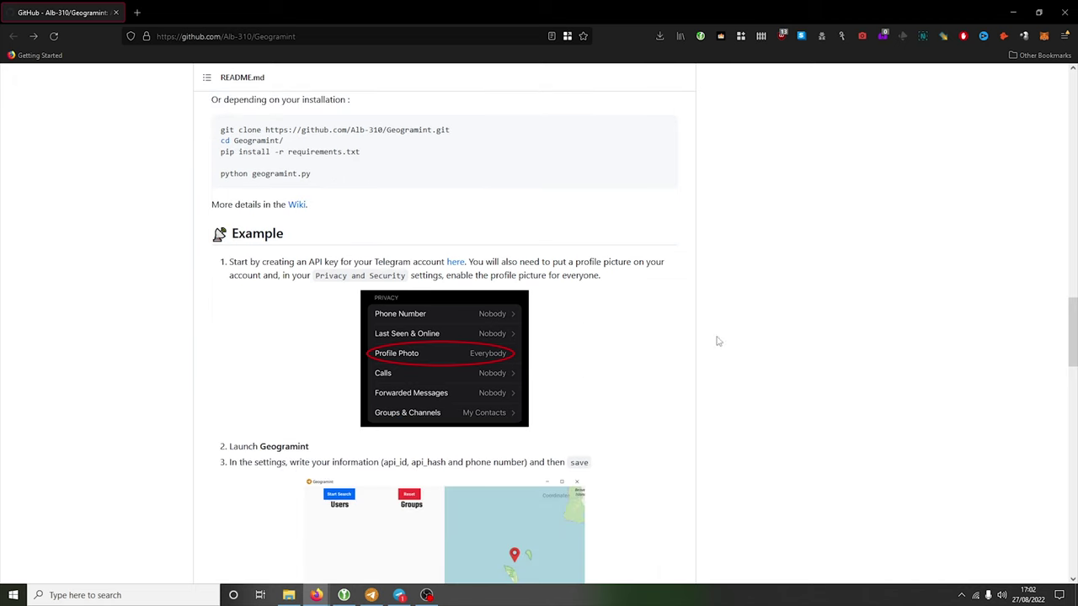
scroll(710, 337, down, 1)
scroll(671, 322, up, 4)
scroll(624, 317, up, 4)
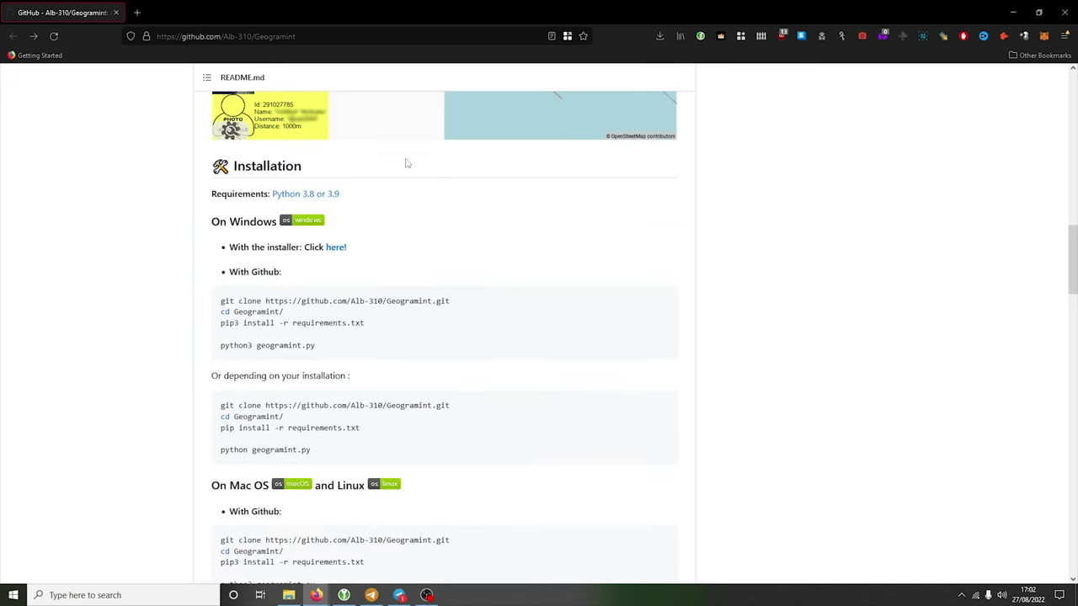
- Launch Geogramint from its desktop shortcut and close its Settings dialog unchanged
click(1016, 14)
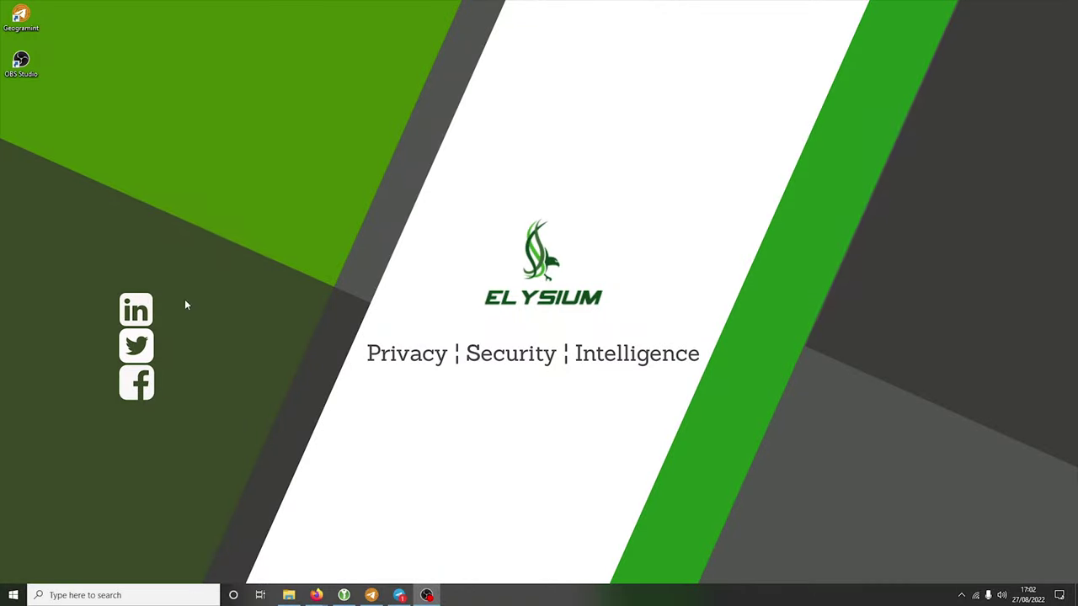
click(20, 17)
double_click(20, 10)
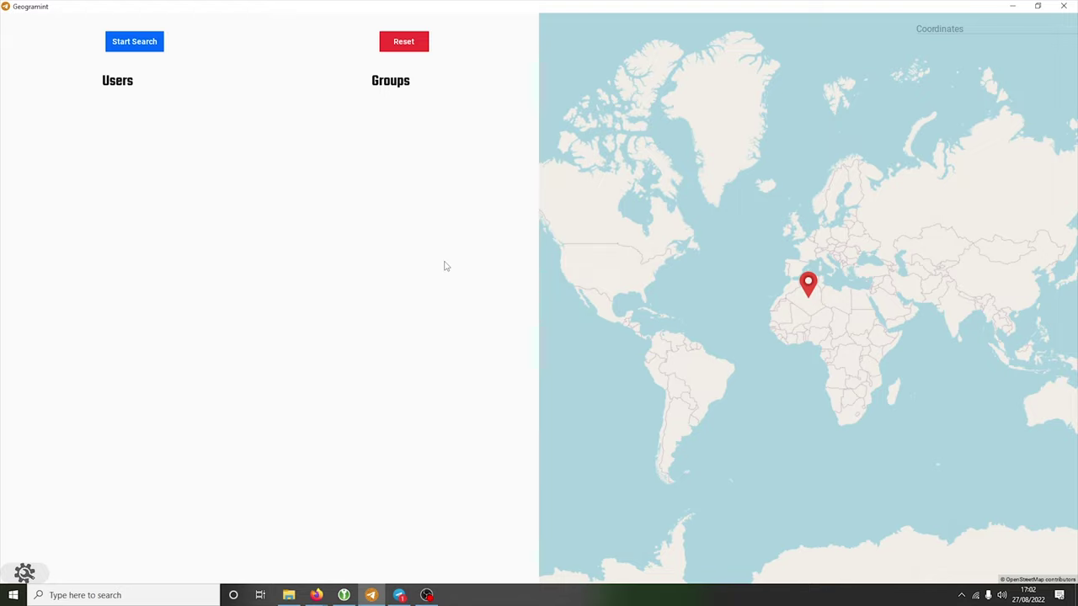
click(37, 574)
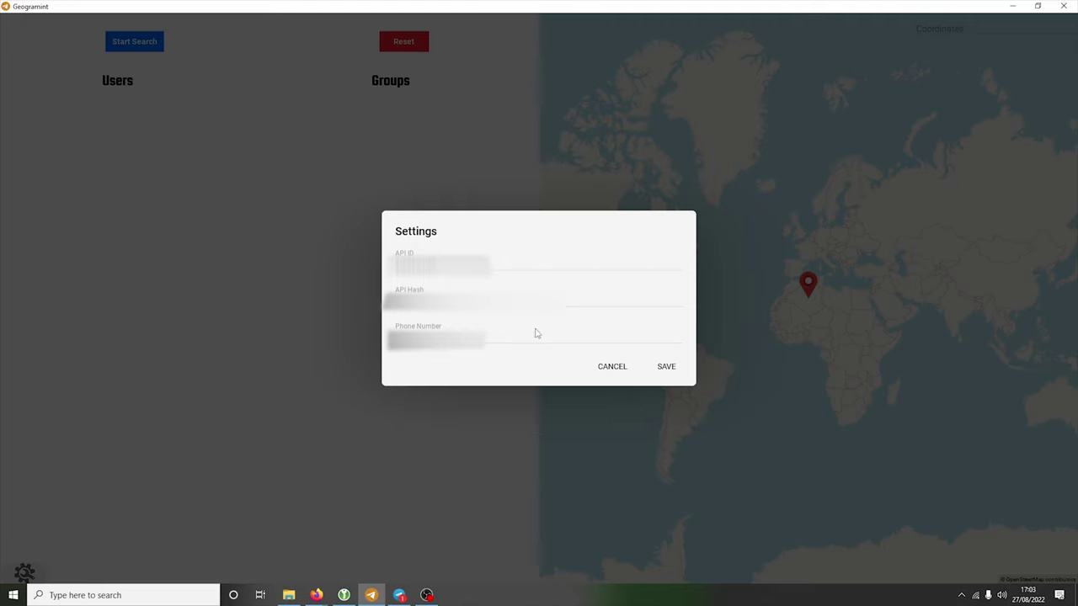
click(427, 445)
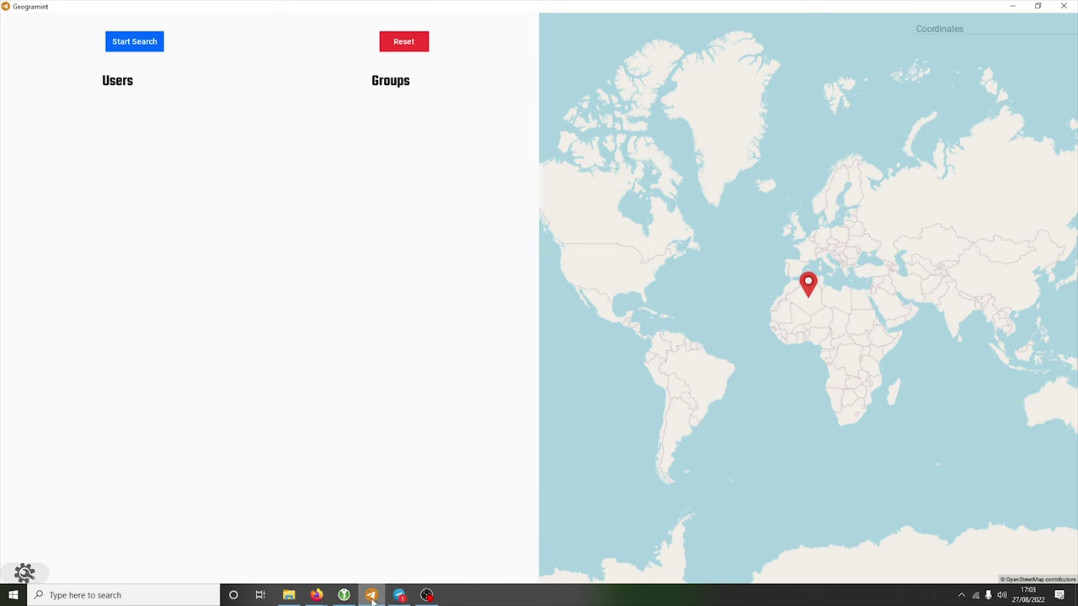
- Switch back to the GitHub README and scroll to the Example section about the Telegram API key
mouse_move(317, 595)
mouse_move(284, 560)
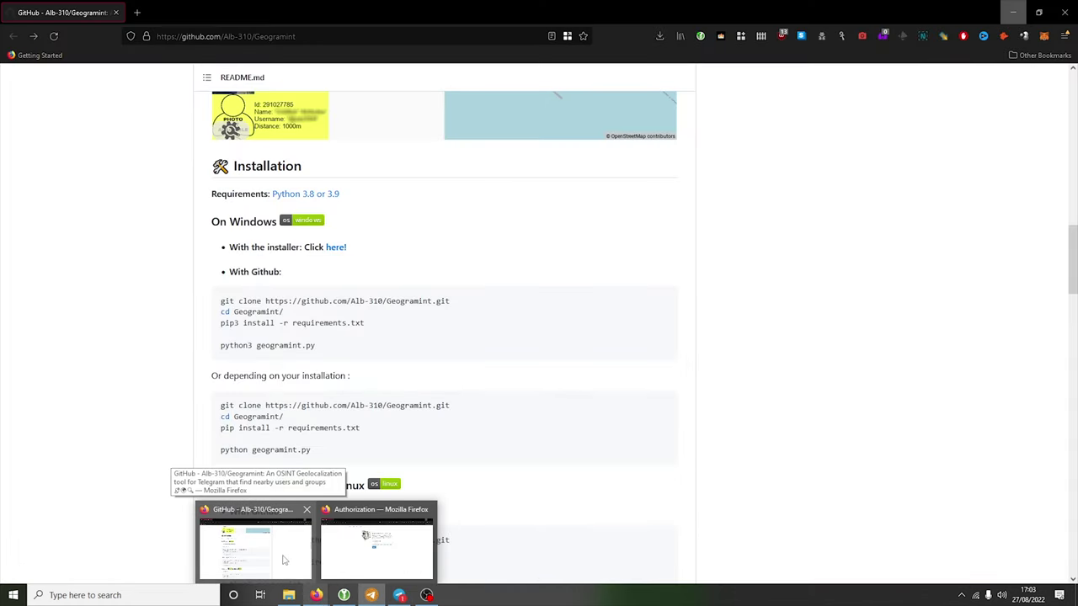
click(284, 560)
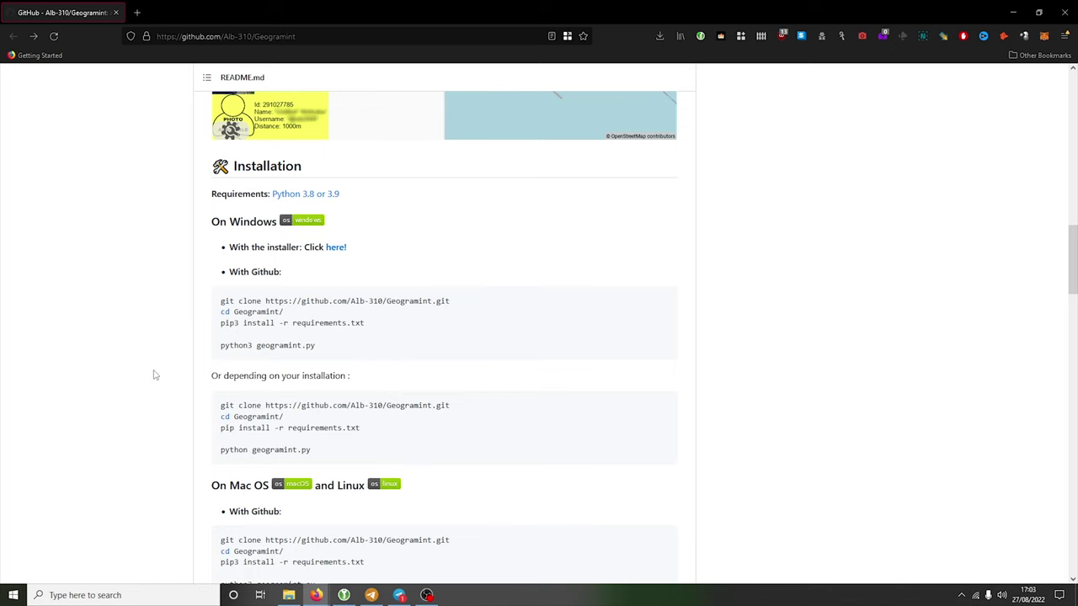
scroll(154, 375, down, 7)
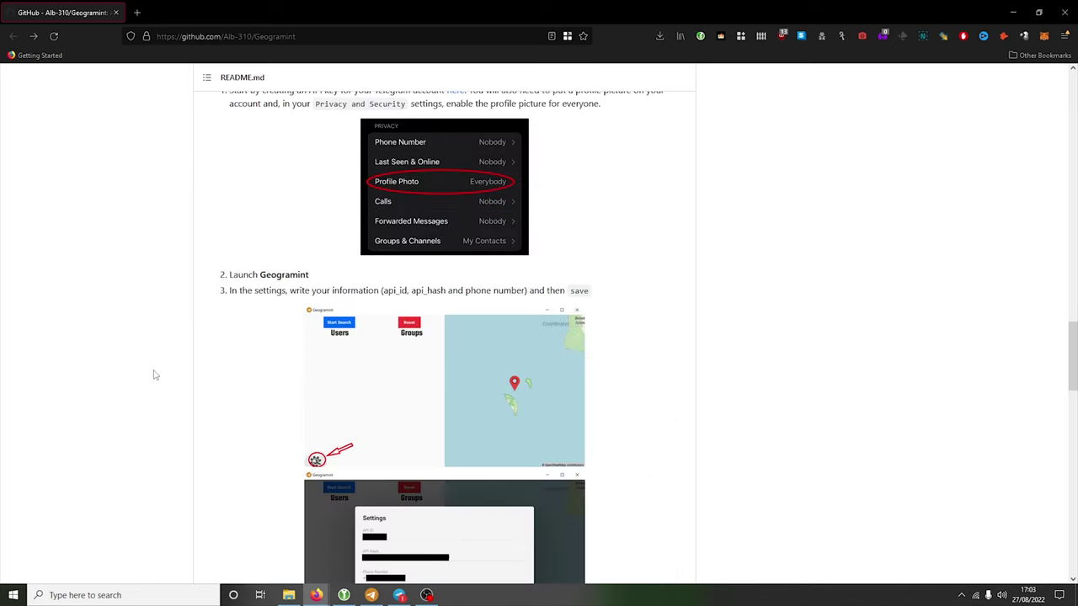
scroll(154, 374, down, 6)
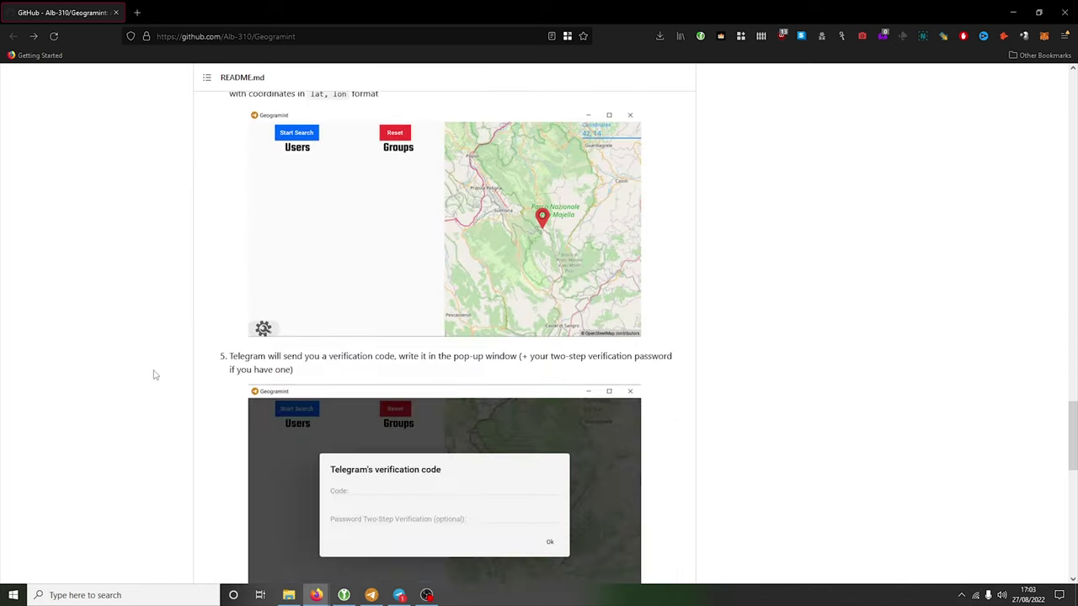
scroll(154, 374, down, 3)
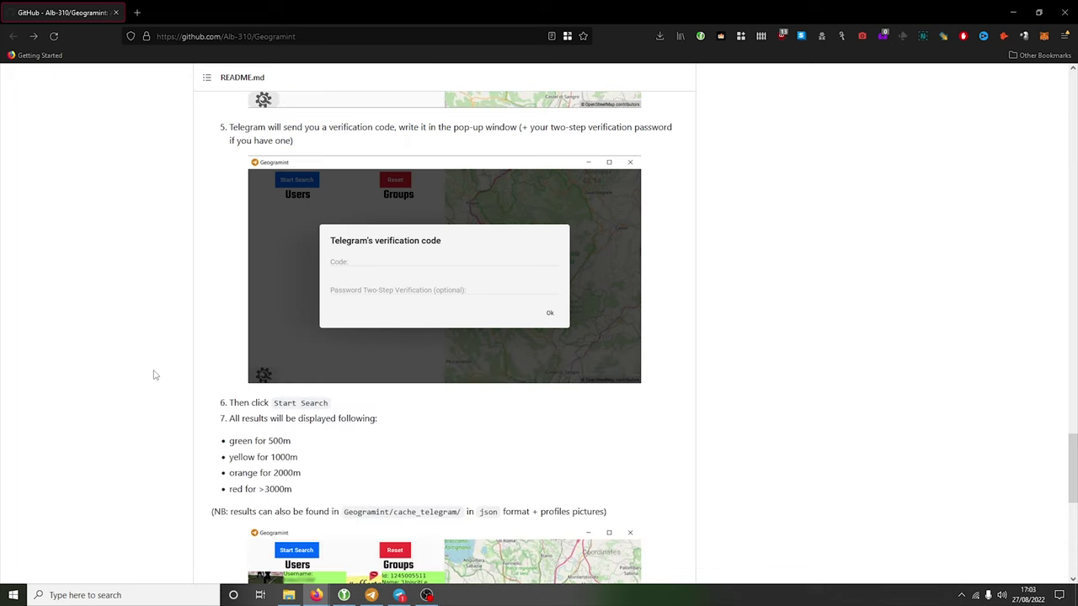
scroll(154, 375, up, 9)
scroll(154, 374, up, 4)
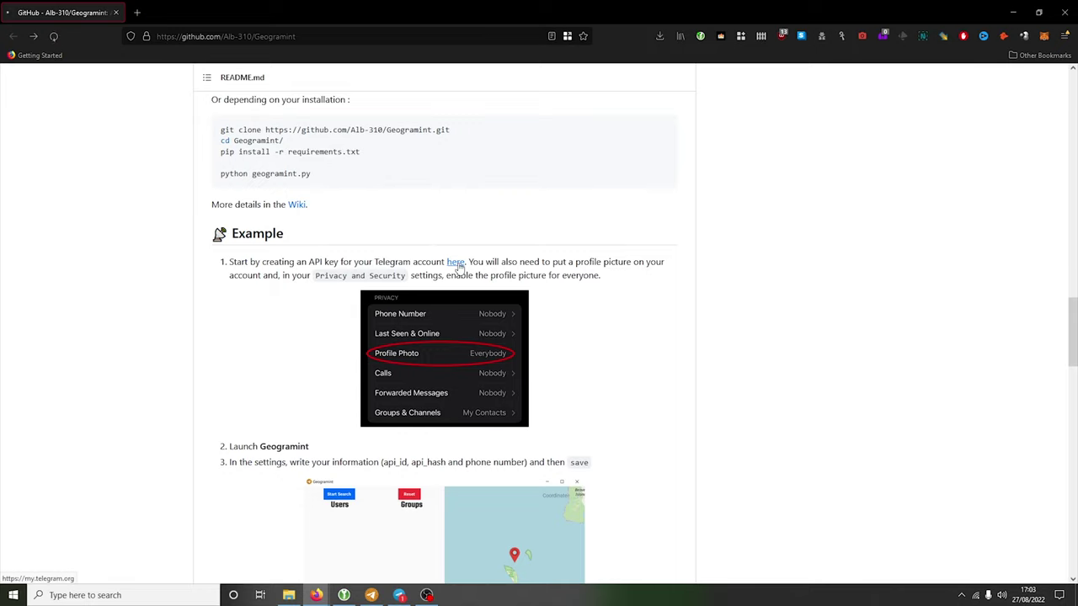
- Follow the README link to my.telegram.org and open API development tools to view api_id and api_hash
click(454, 263)
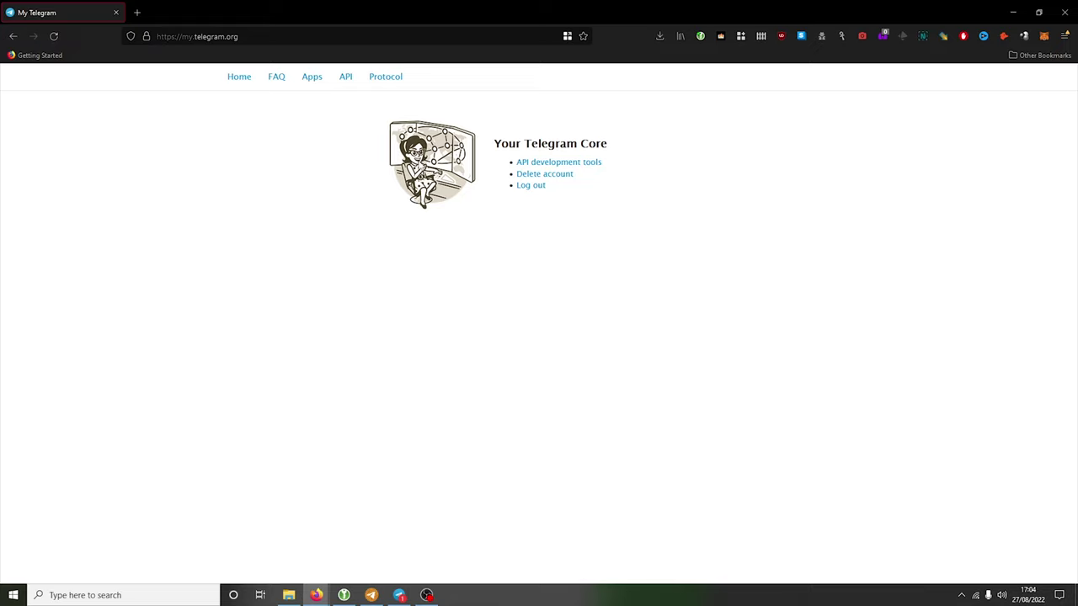
click(590, 164)
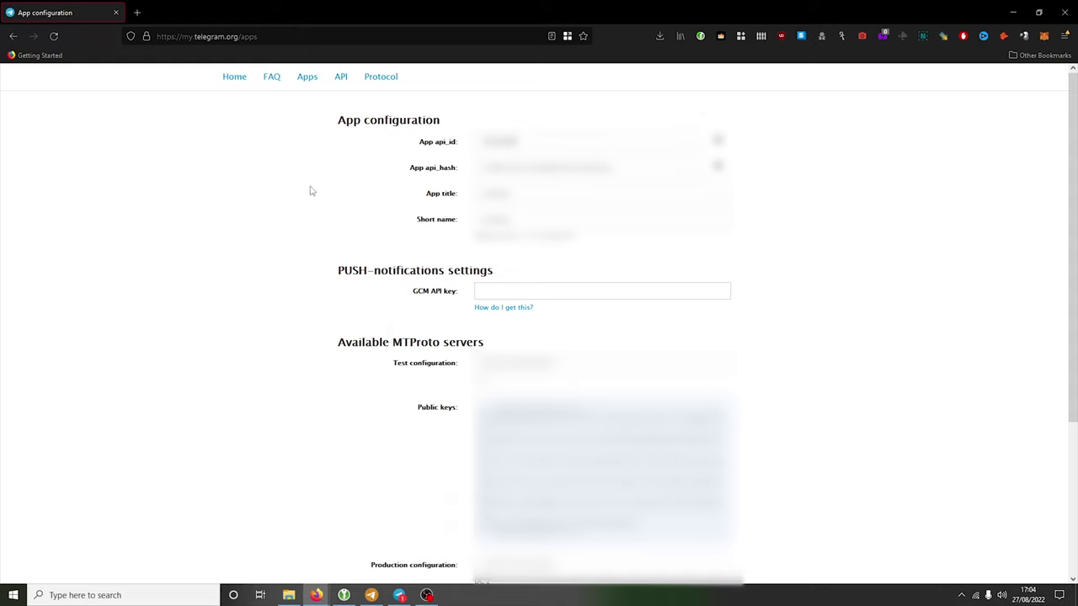
- Enter the Telegram API ID, API hash and phone number in Geogramint's settings and save
click(370, 594)
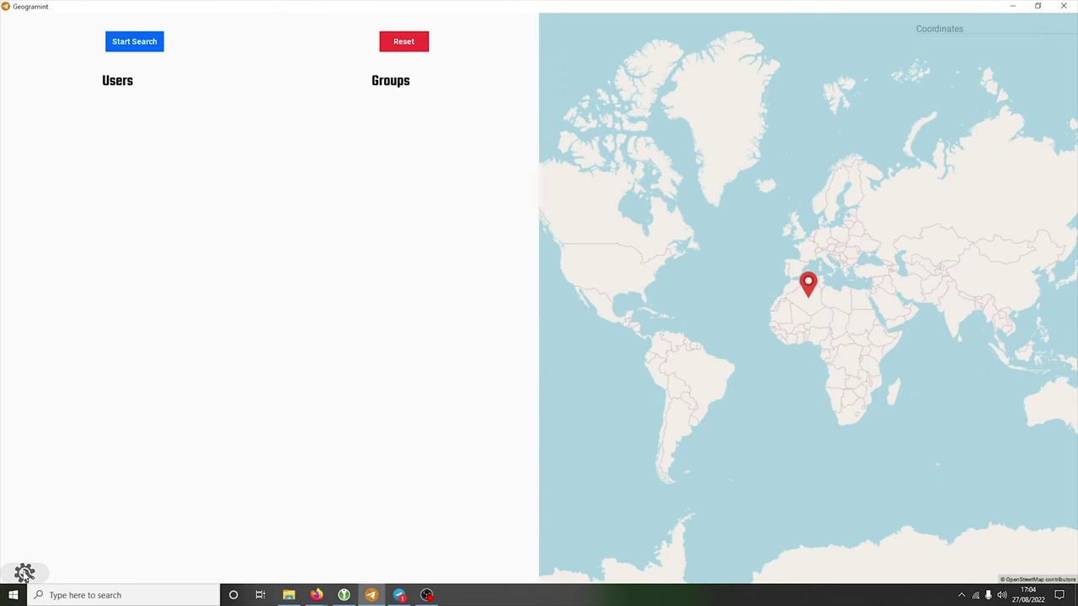
click(24, 573)
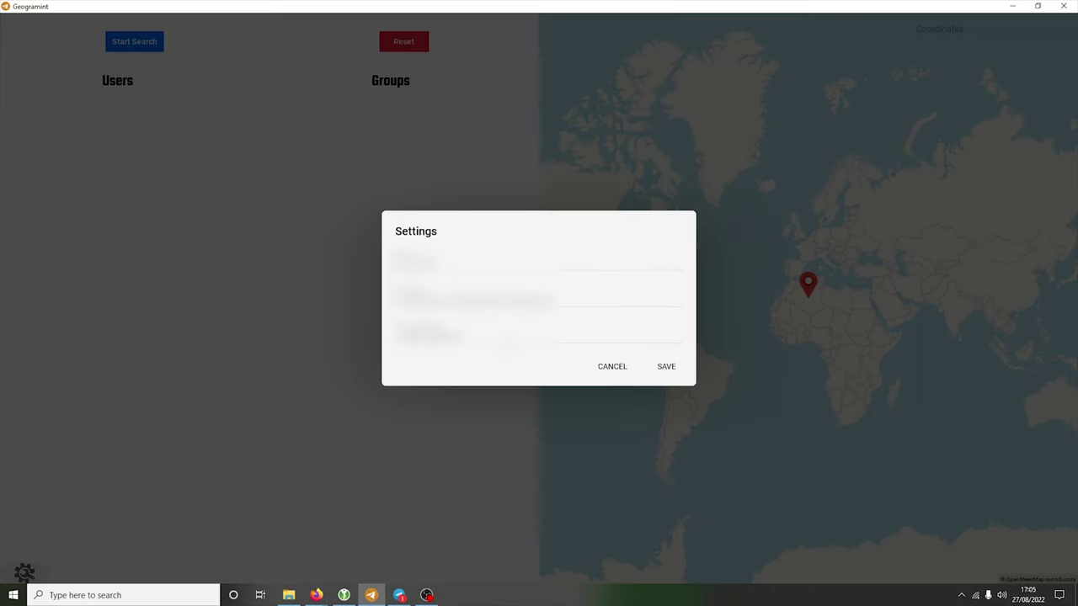
click(669, 367)
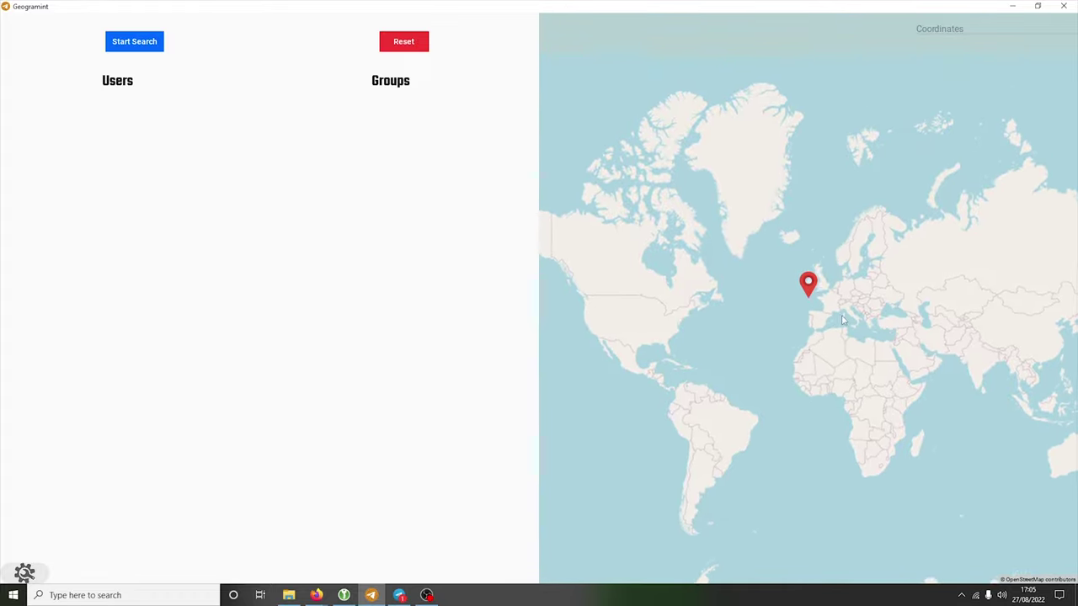
- Zoom and pan the map from the world view to street level, placing the marker near Portobello, Dublin
scroll(831, 334, up, 5)
scroll(821, 320, down, 2)
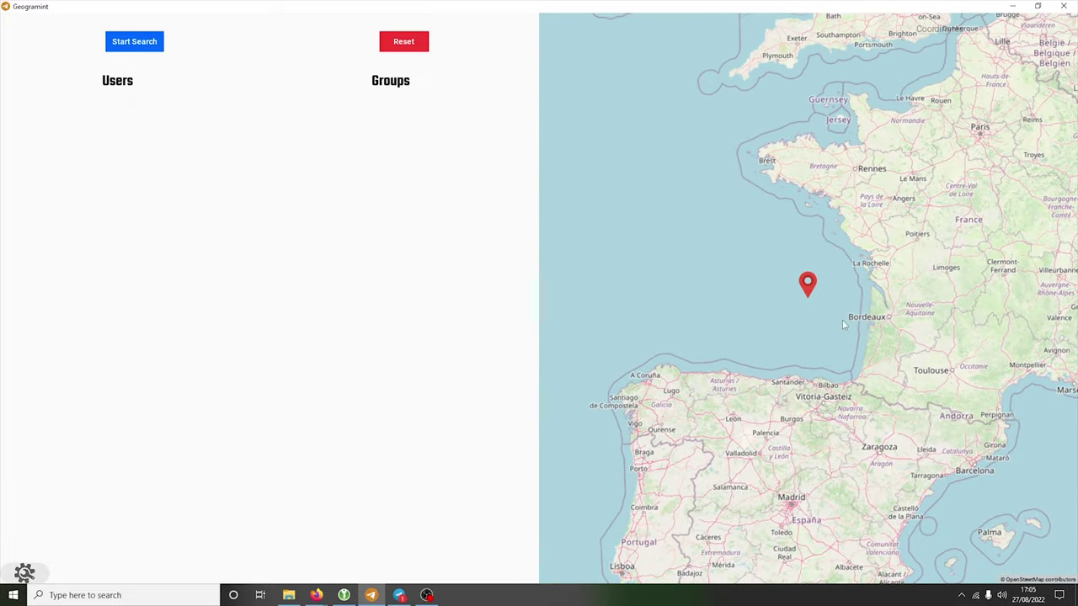
drag(838, 207, 846, 379)
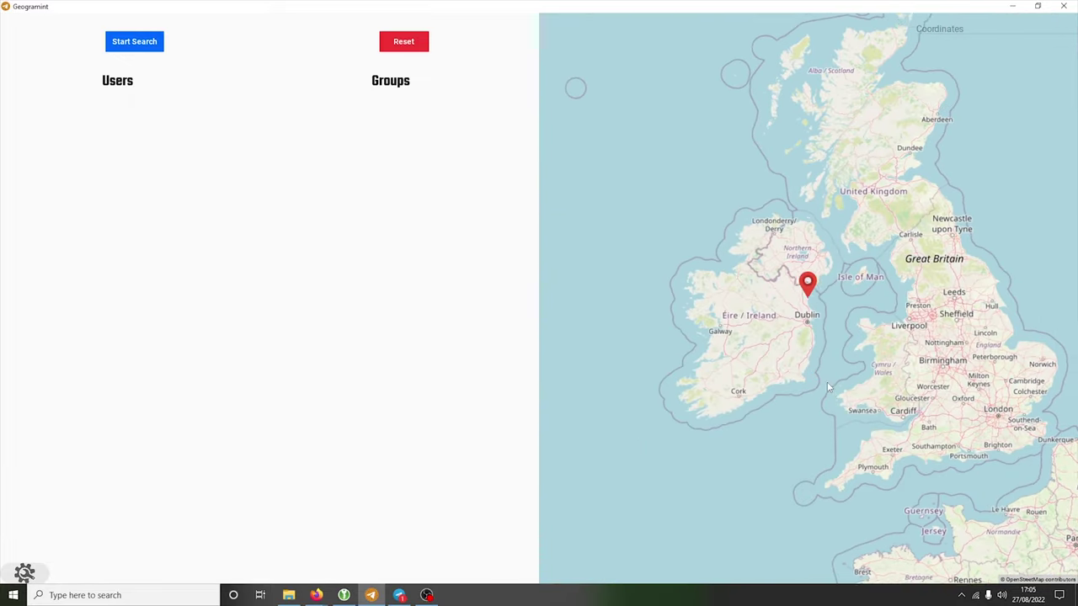
scroll(876, 275, up, 3)
mouse_move(875, 274)
mouse_down()
mouse_move(795, 377)
mouse_move(762, 394)
mouse_move(804, 366)
mouse_move(767, 411)
mouse_up()
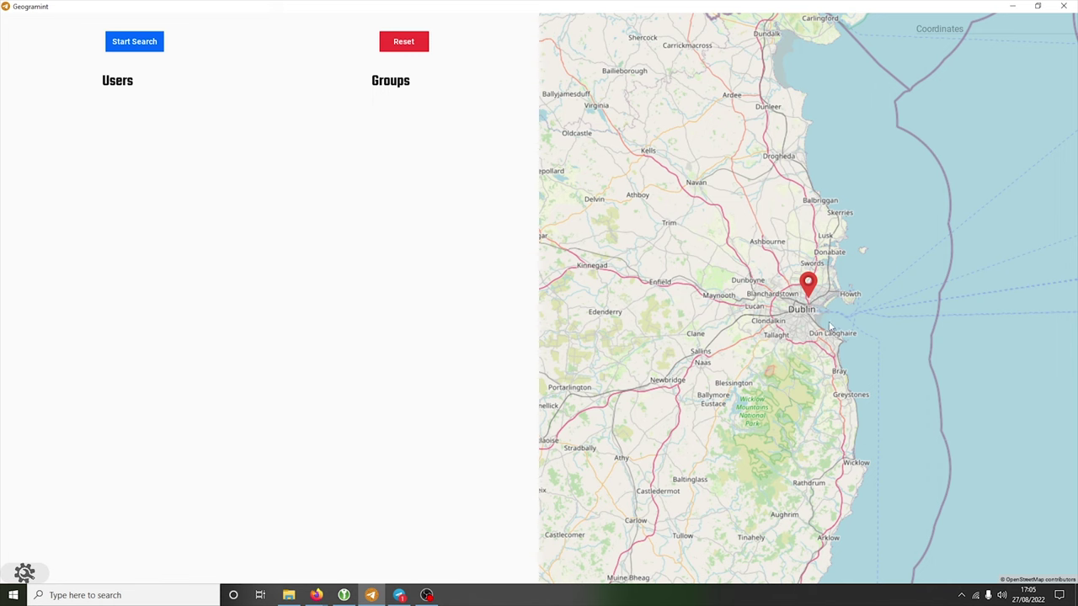
mouse_move(781, 345)
mouse_down()
mouse_move(983, 213)
mouse_move(837, 271)
mouse_move(830, 323)
mouse_up()
scroll(808, 316, up, 5)
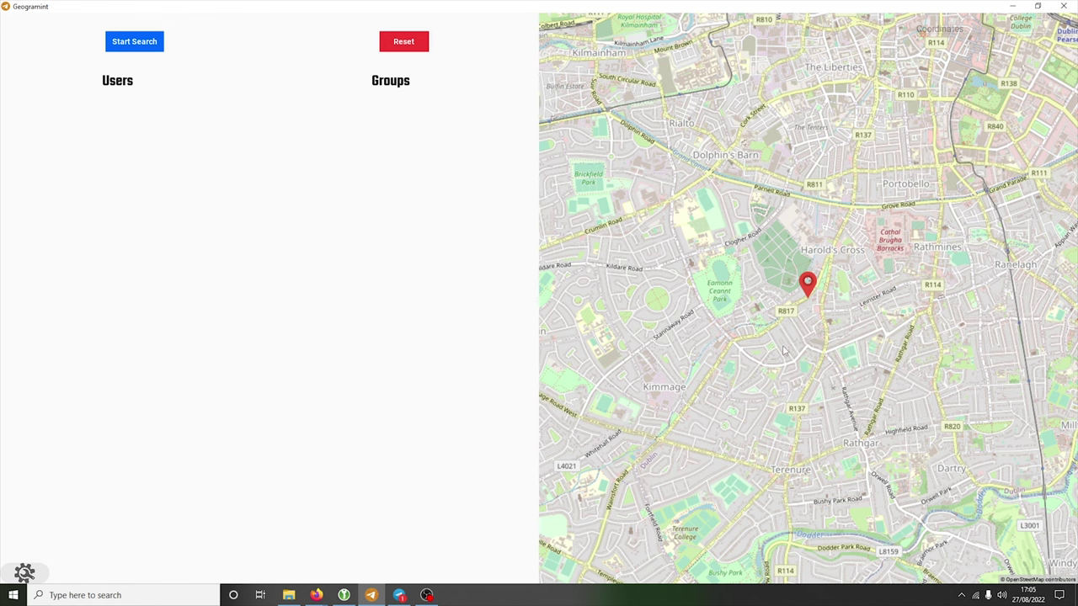
drag(786, 352, 848, 144)
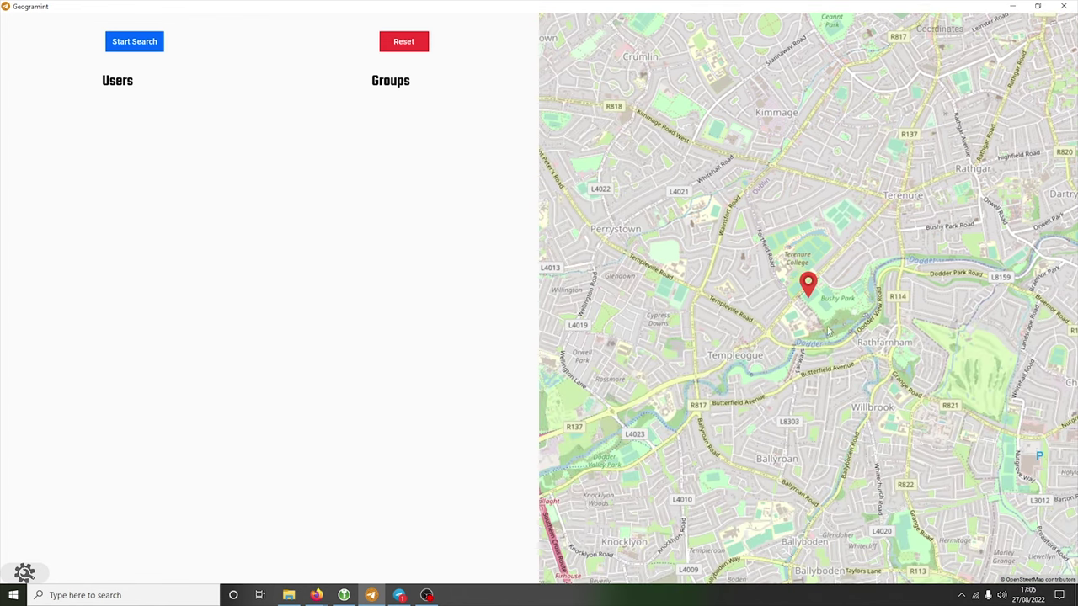
mouse_move(757, 370)
mouse_down()
mouse_move(921, 249)
mouse_move(876, 395)
mouse_up()
mouse_move(884, 253)
mouse_down()
mouse_move(867, 337)
mouse_move(882, 336)
mouse_up()
drag(872, 244, 862, 371)
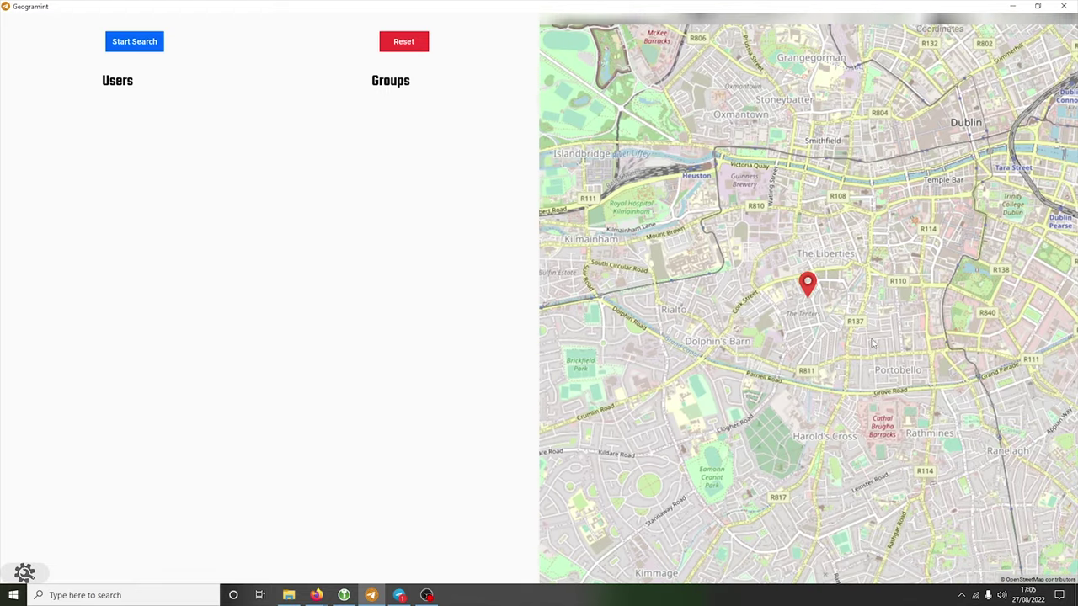
drag(926, 241, 841, 238)
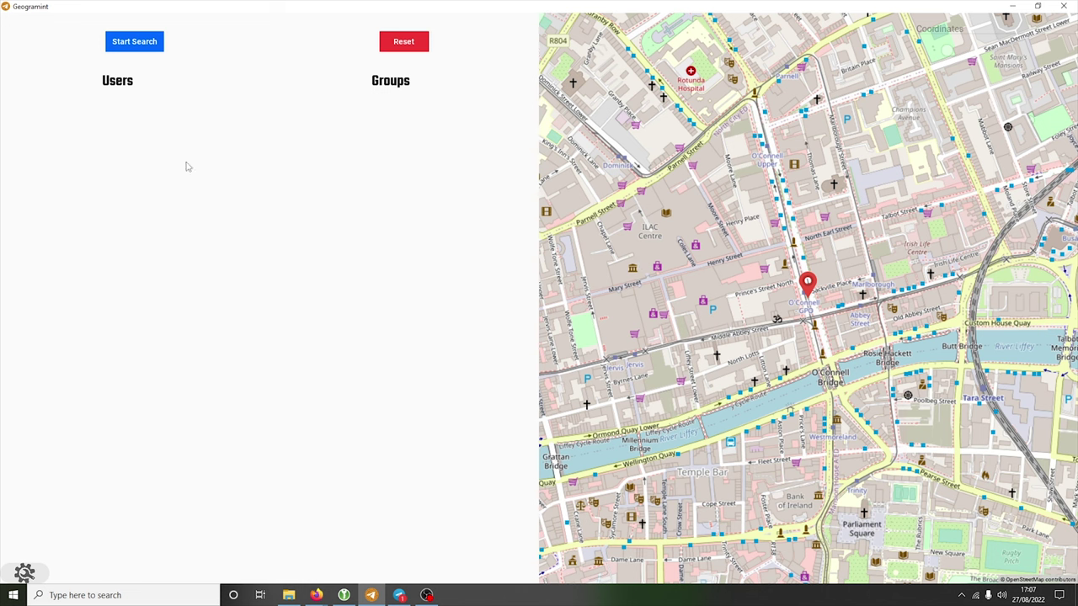
- Run the nearby search around the central Dublin marker, listing users and groups mostly at 500 m
scroll(806, 252, down, 1)
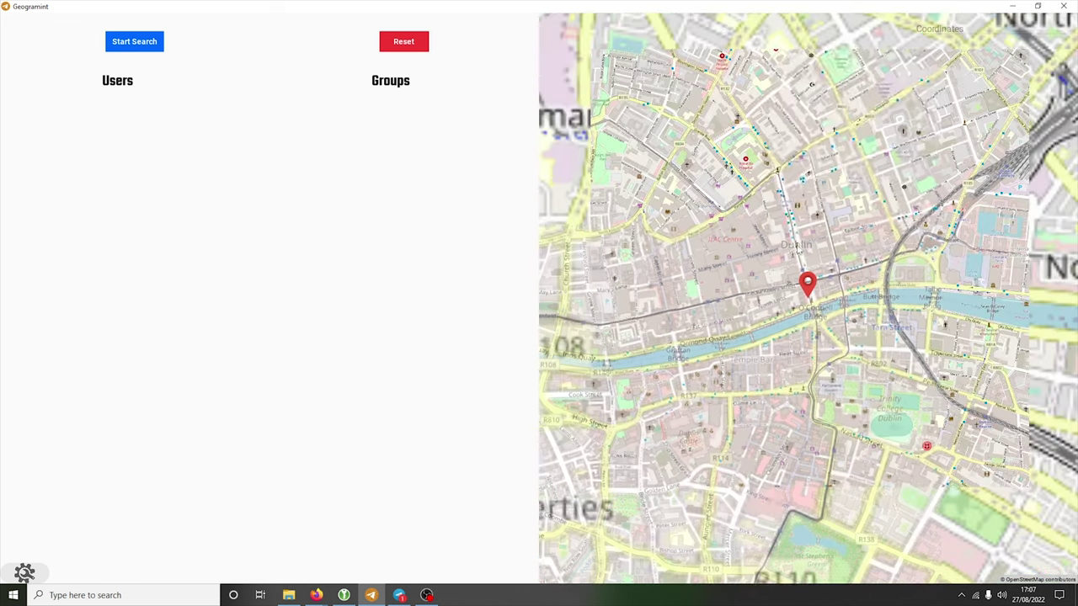
scroll(805, 287, down, 4)
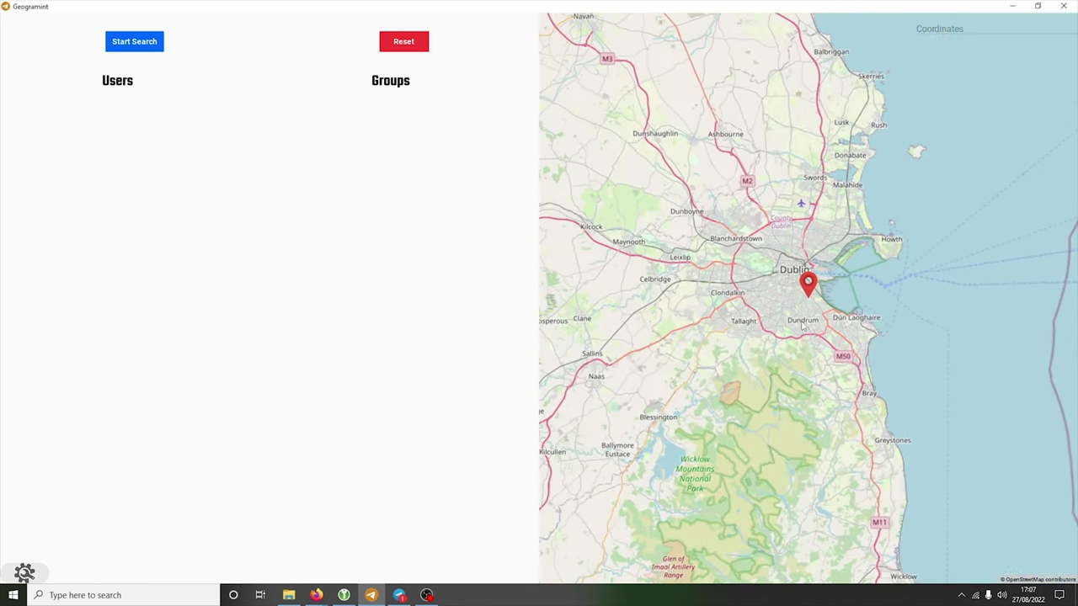
scroll(806, 290, up, 4)
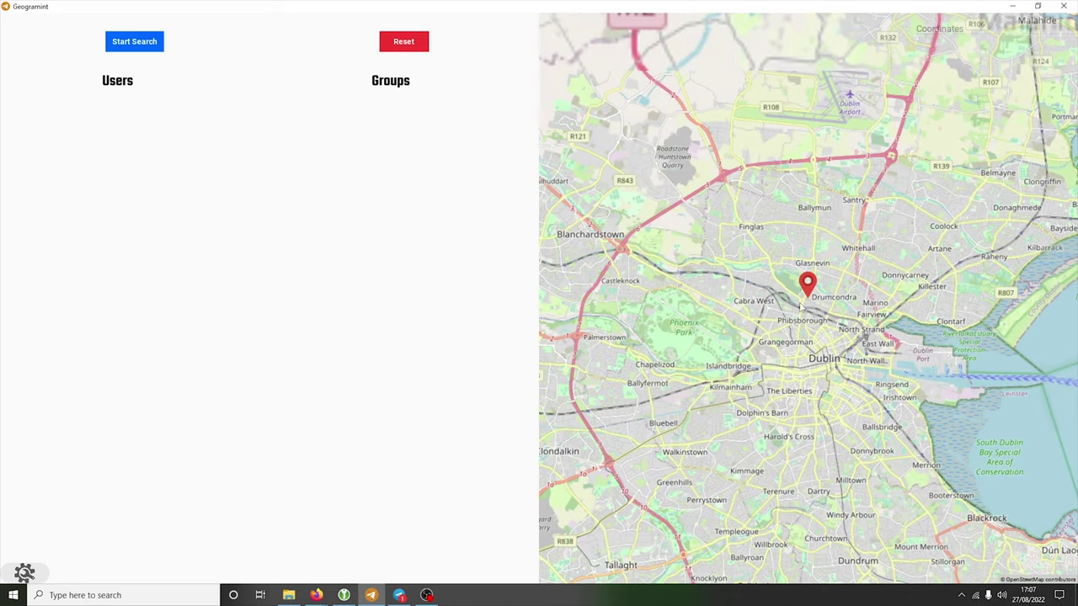
scroll(792, 252, down, 2)
scroll(776, 212, up, 2)
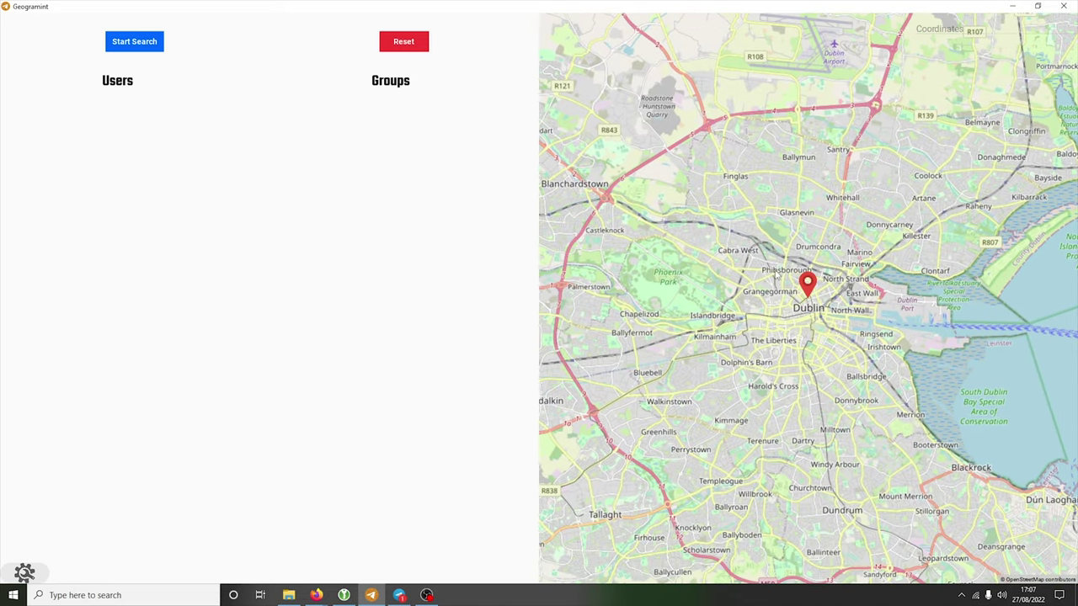
click(133, 44)
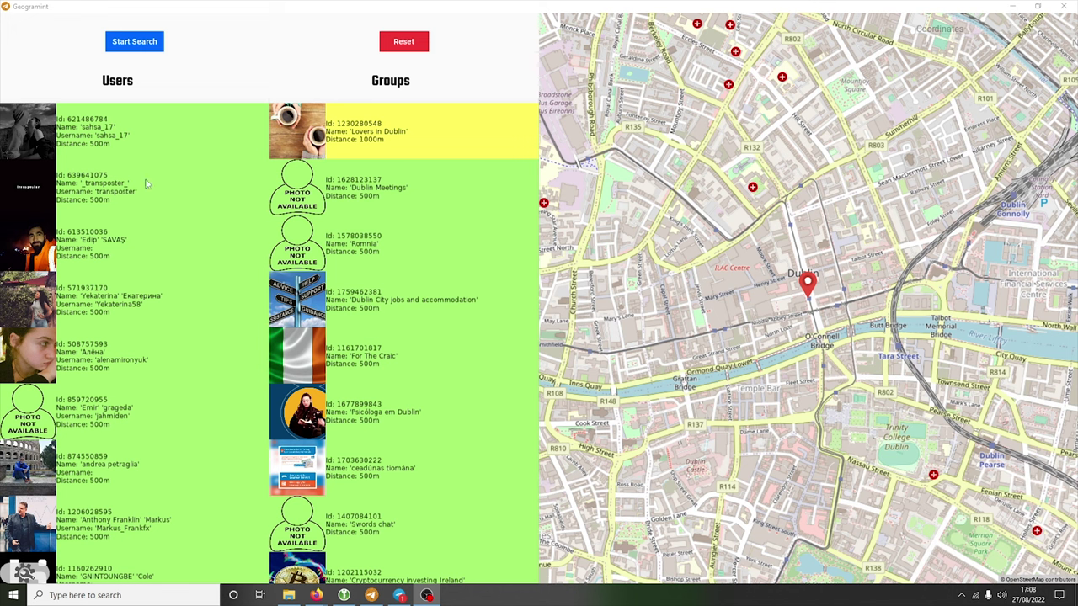
scroll(155, 227, down, 5)
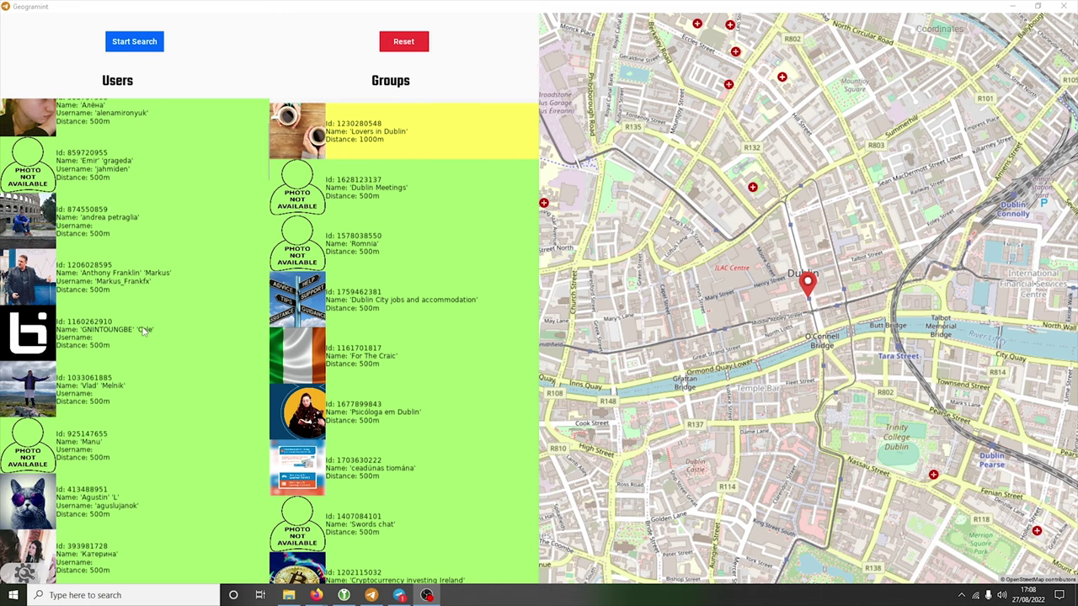
scroll(143, 331, down, 5)
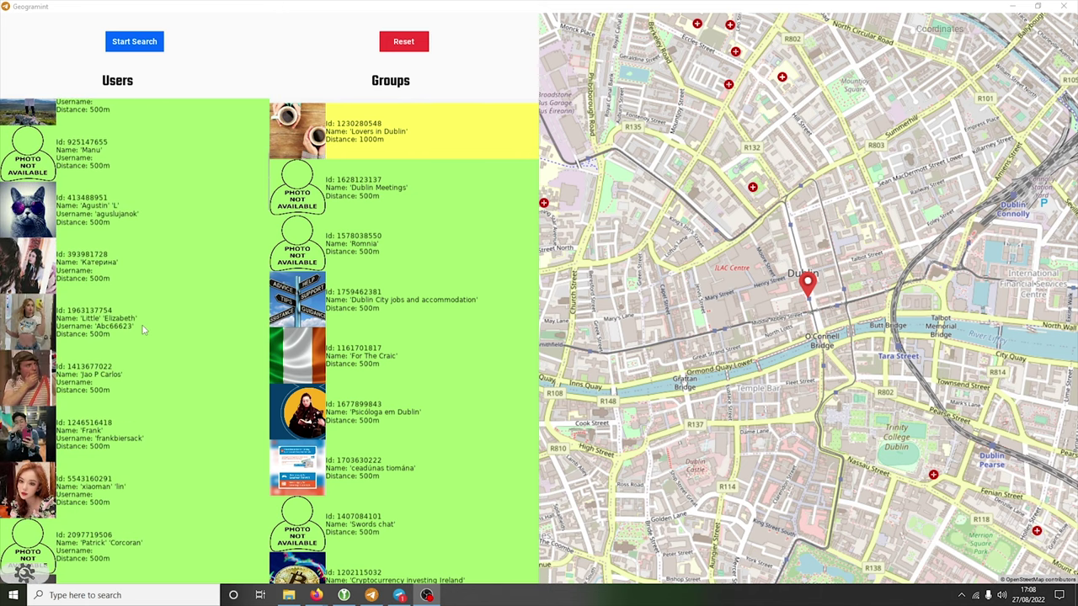
scroll(143, 328, up, 6)
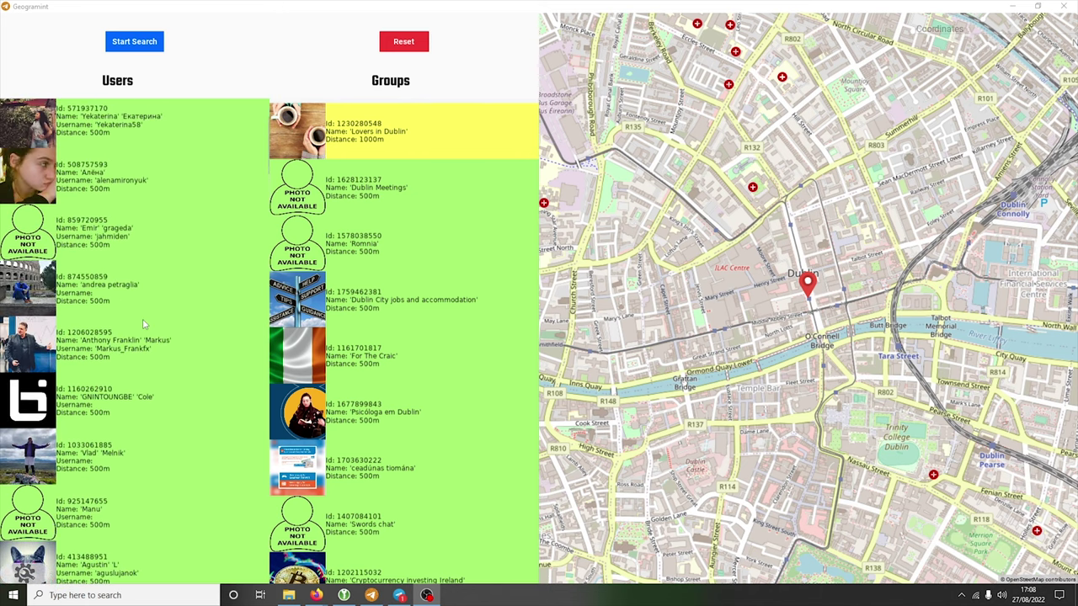
scroll(143, 324, up, 3)
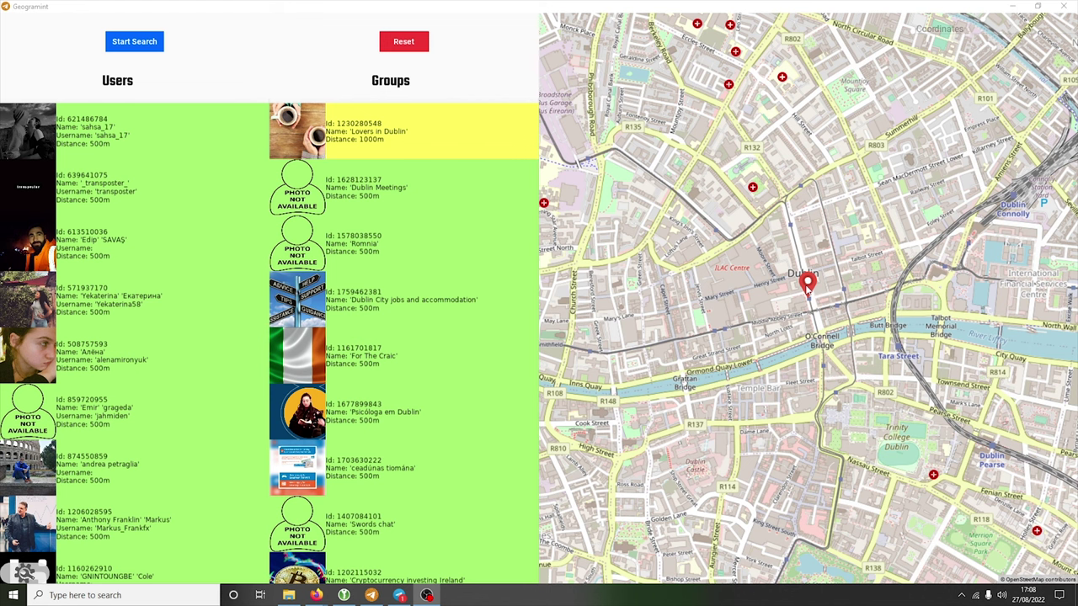
scroll(143, 382, down, 1)
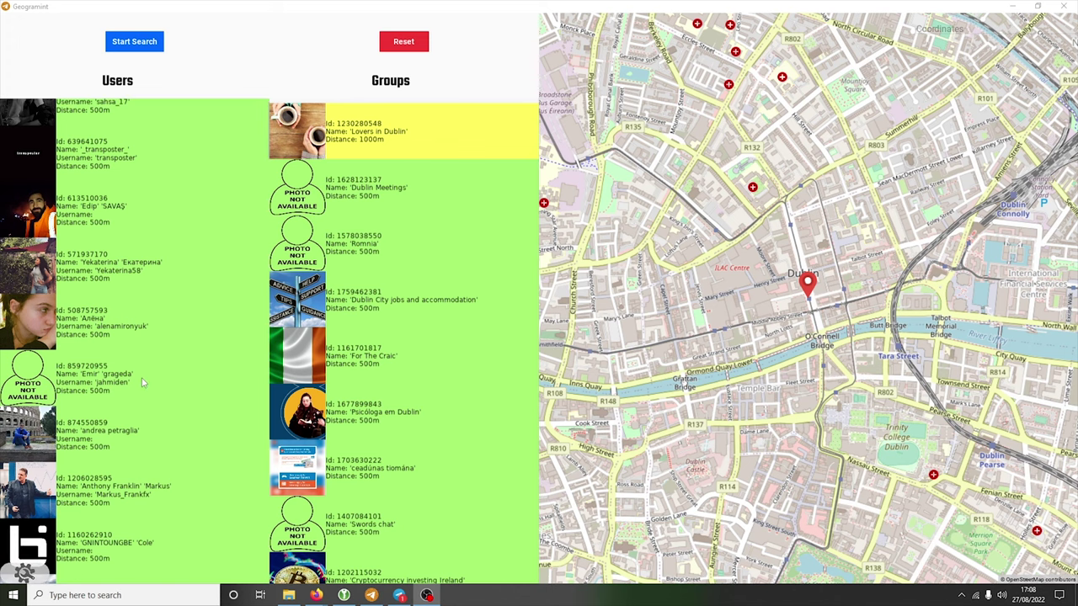
scroll(143, 381, down, 4)
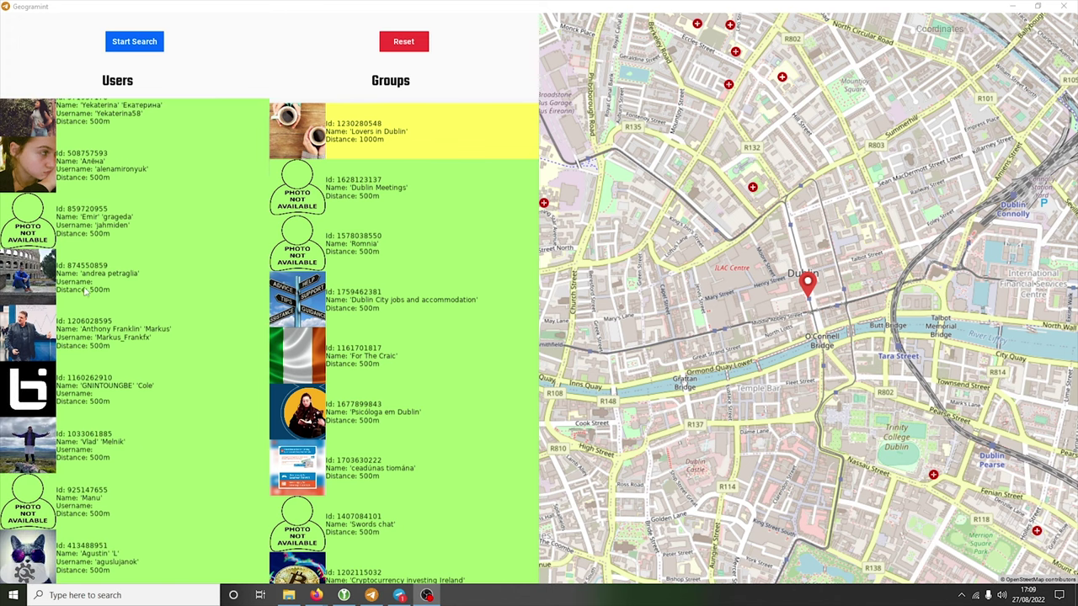
scroll(304, 449, down, 1)
scroll(304, 449, up, 1)
scroll(402, 519, down, 2)
scroll(130, 430, down, 3)
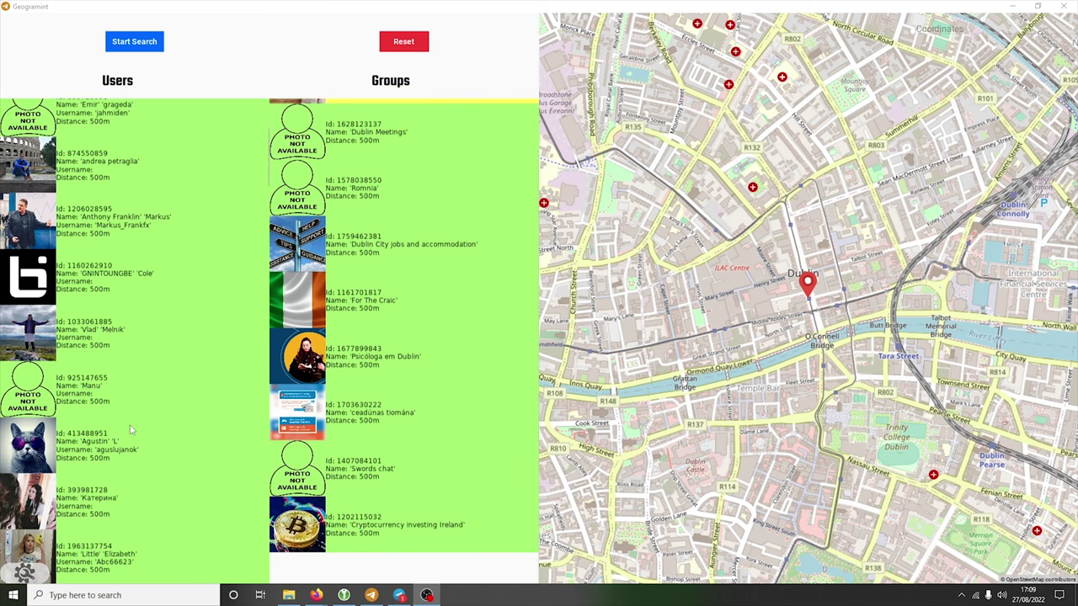
scroll(130, 430, down, 5)
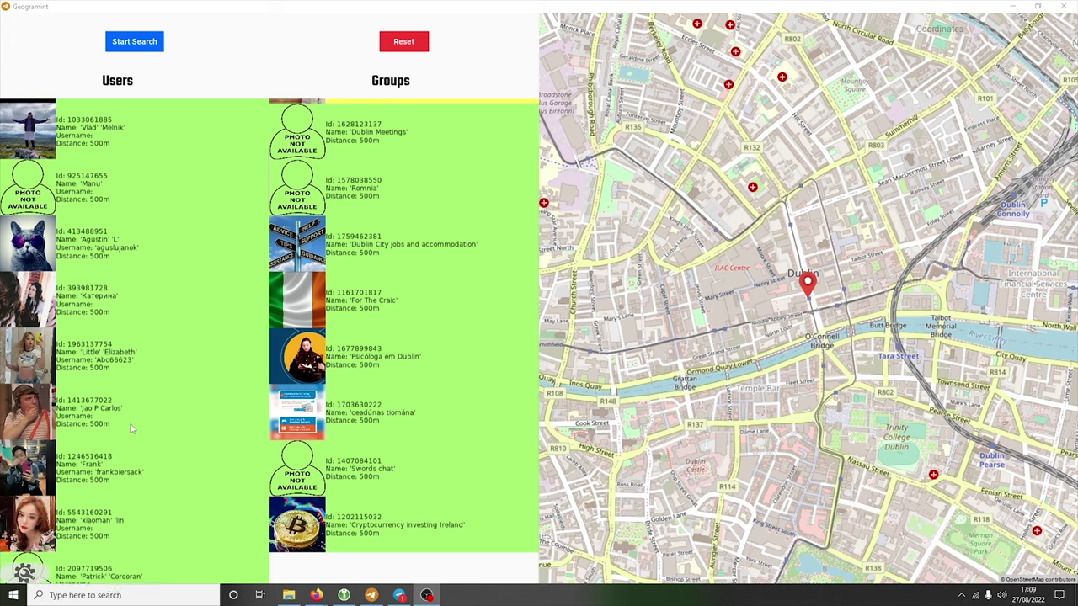
scroll(130, 430, down, 5)
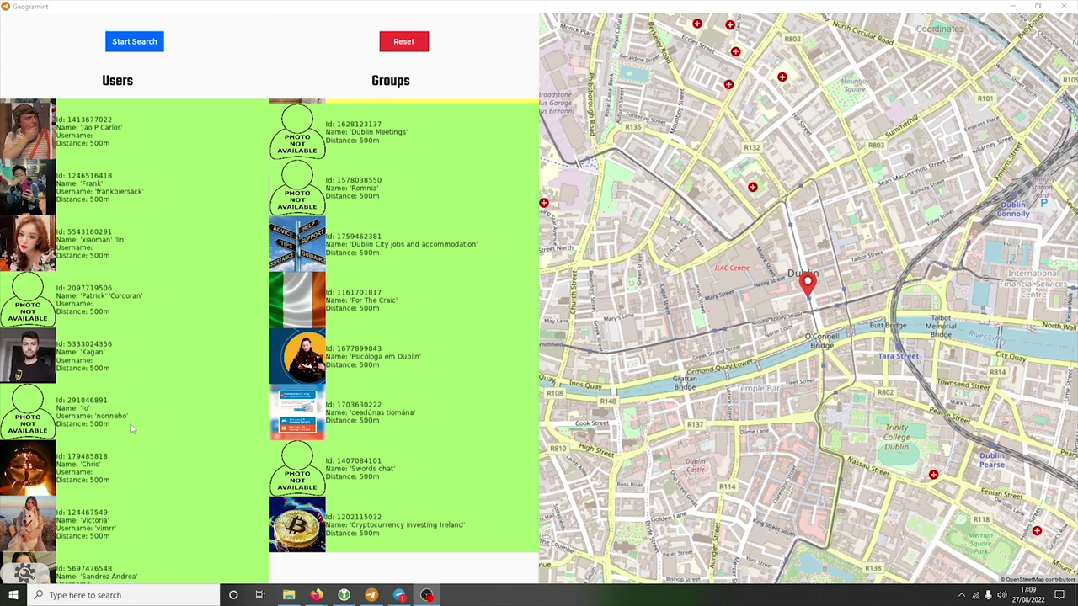
scroll(131, 430, down, 5)
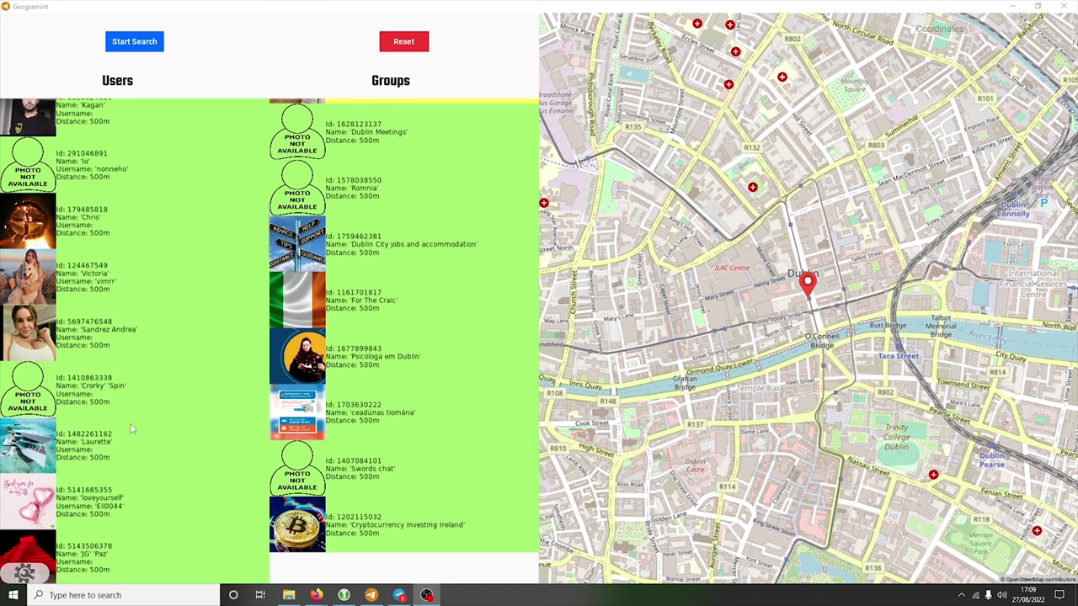
scroll(130, 430, down, 5)
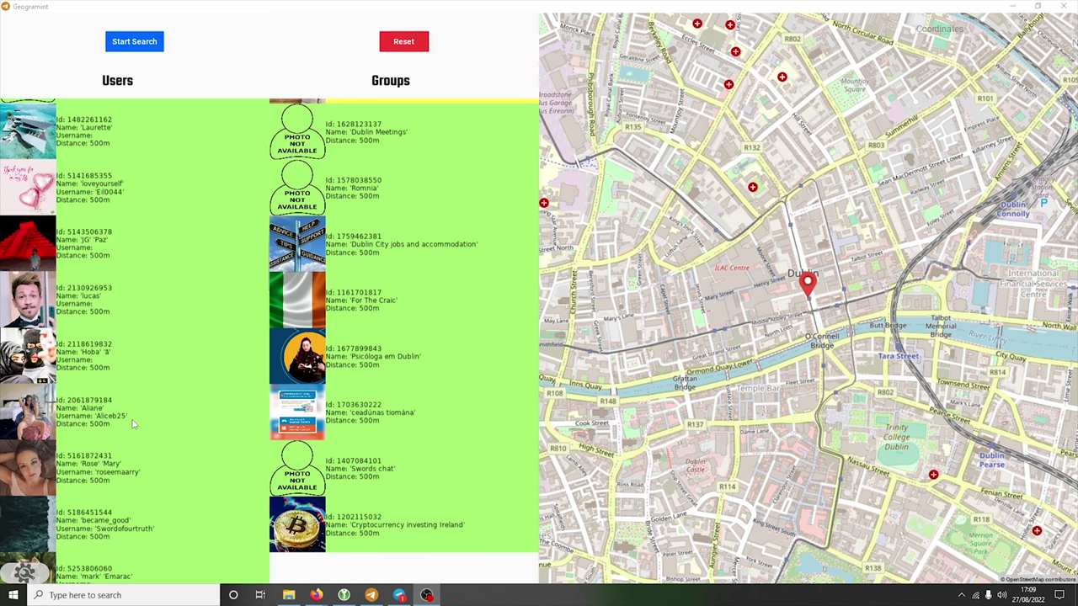
scroll(132, 424, down, 5)
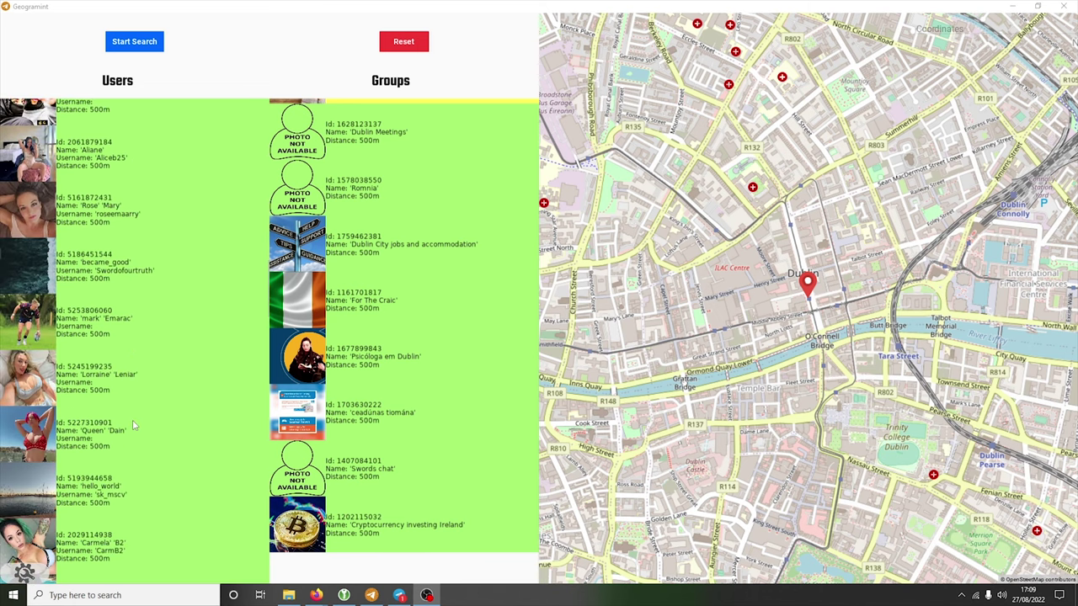
scroll(135, 425, down, 5)
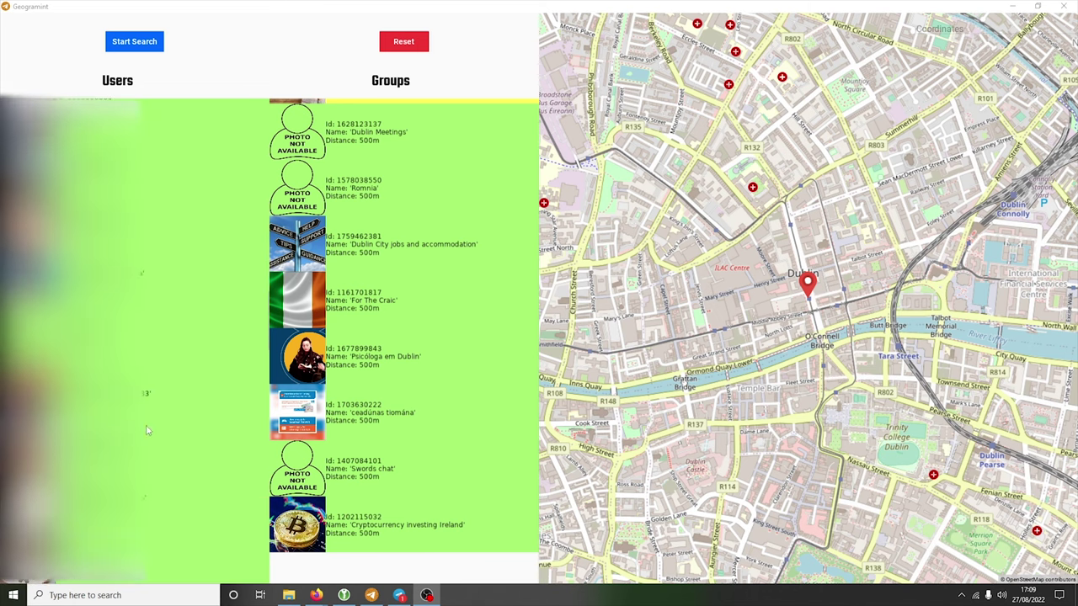
scroll(145, 428, down, 4)
scroll(139, 425, up, 4)
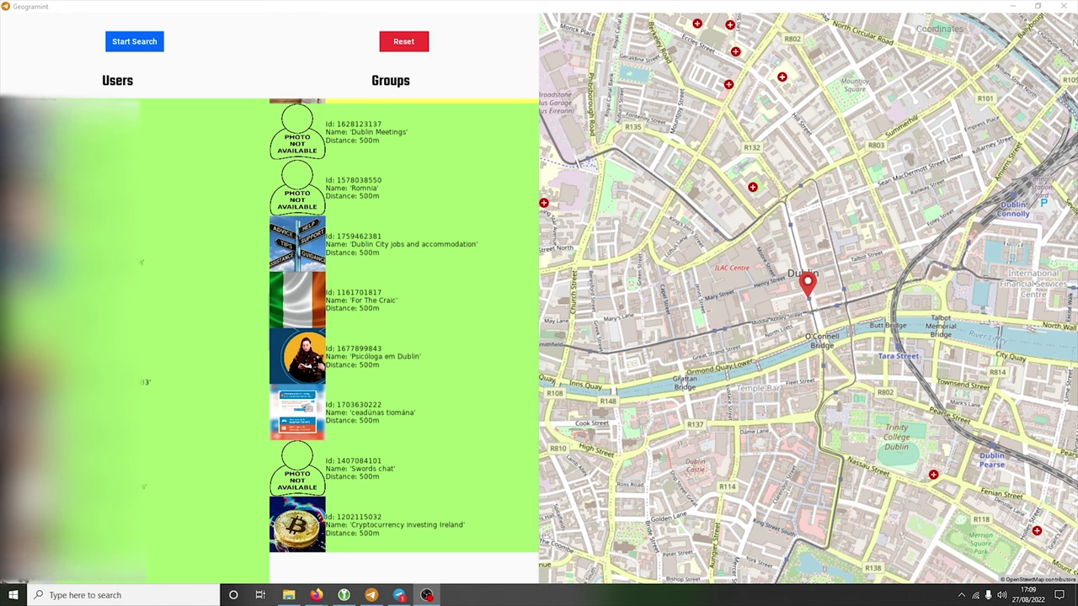
scroll(139, 425, up, 8)
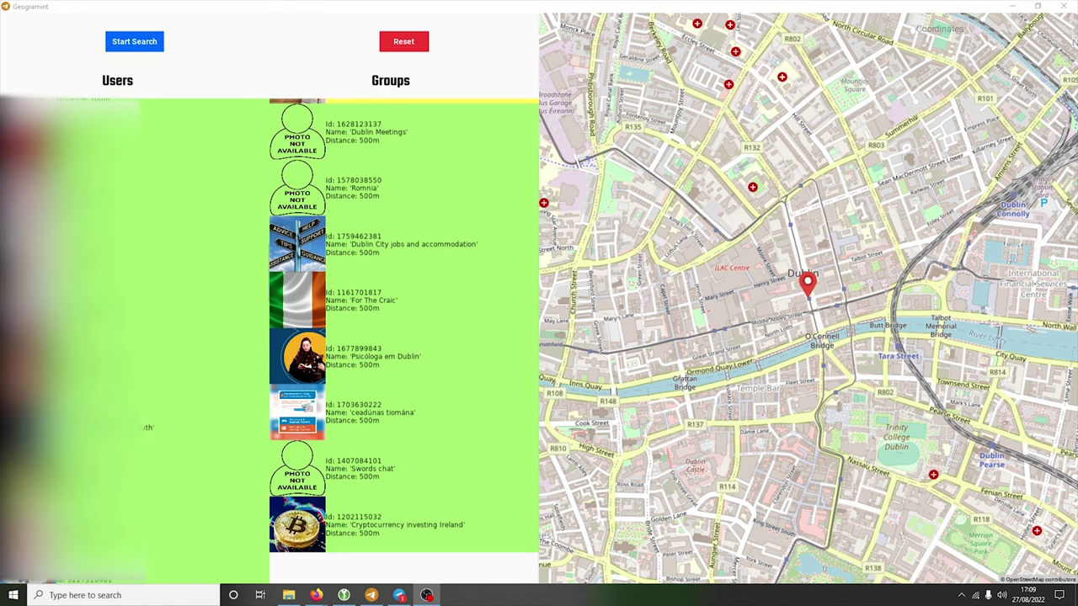
scroll(139, 425, up, 3)
scroll(137, 425, up, 8)
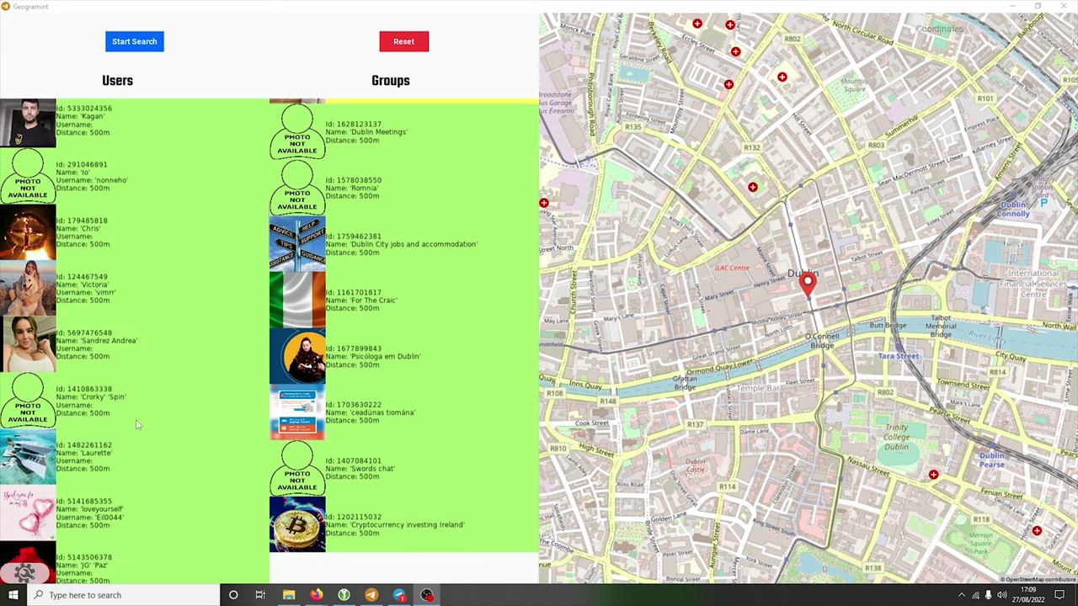
scroll(137, 425, up, 8)
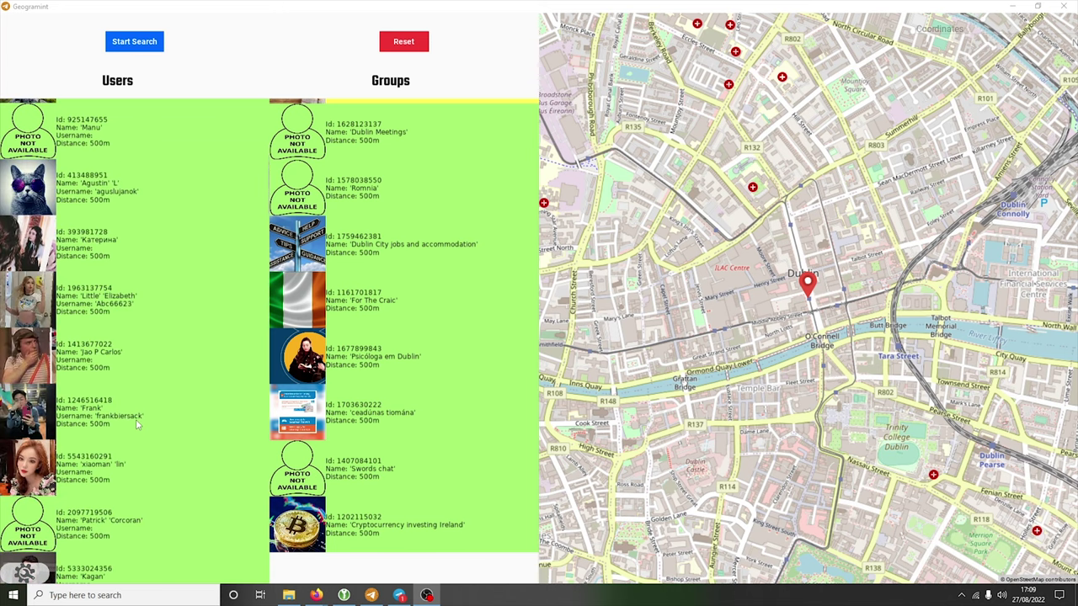
scroll(138, 425, up, 5)
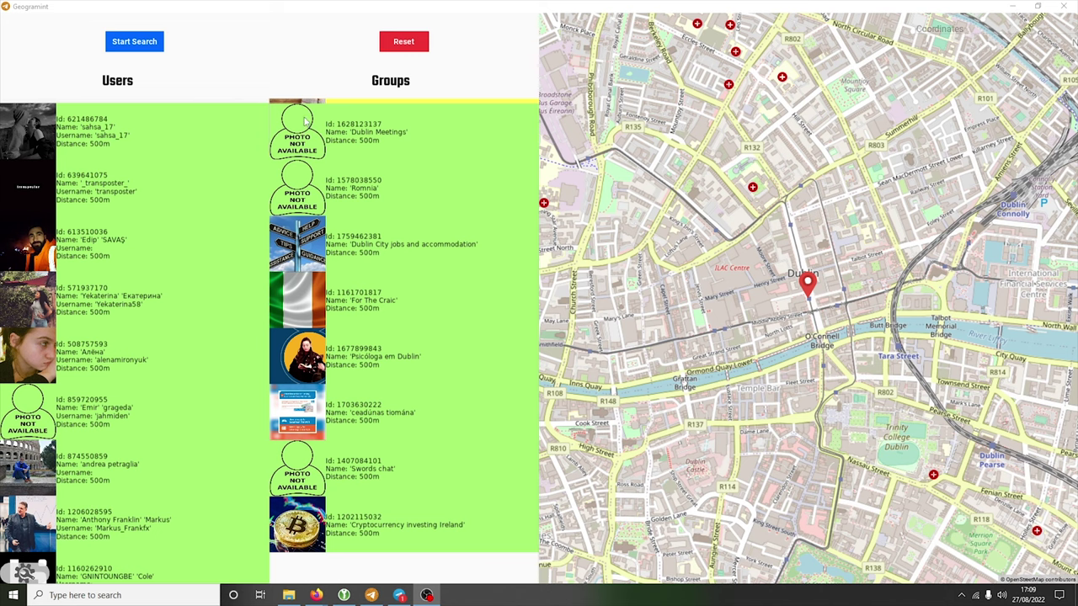
scroll(476, 290, up, 1)
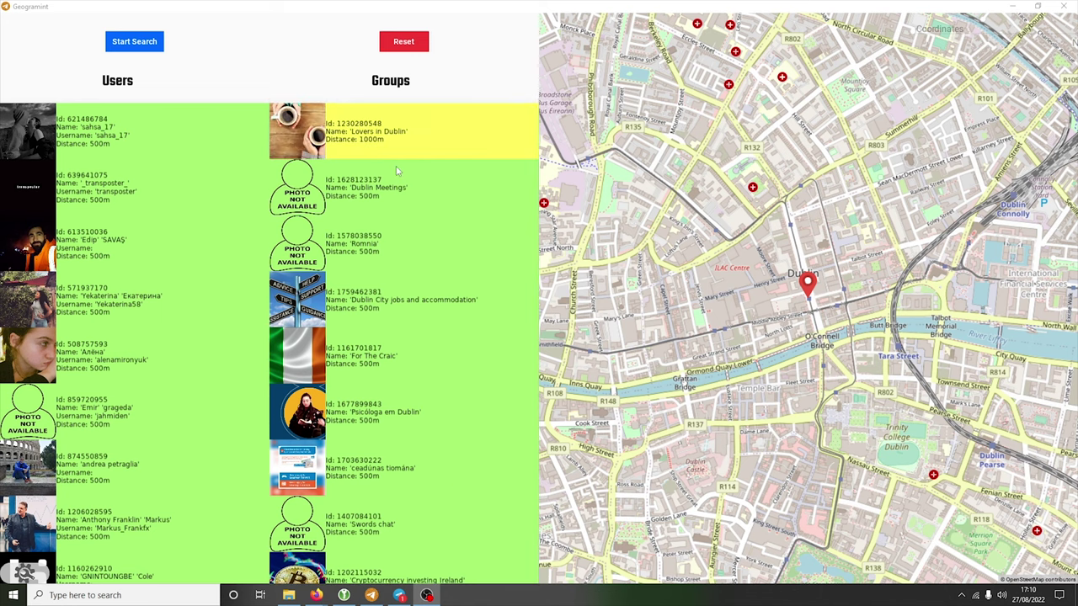
- Zoom out and pan the world map from the North Atlantic east to northern India around Prayagraj and Patna
scroll(793, 307, down, 10)
scroll(879, 356, down, 5)
scroll(841, 329, up, 1)
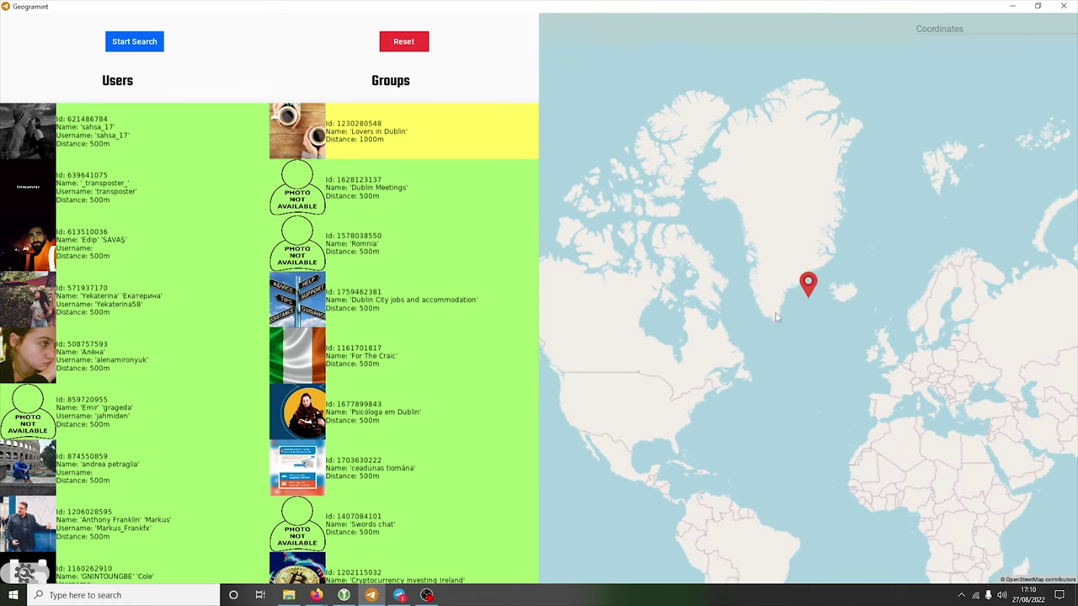
mouse_move(841, 329)
mouse_down()
mouse_move(885, 320)
mouse_move(800, 163)
mouse_move(556, 185)
mouse_up()
drag(994, 278, 791, 278)
scroll(809, 286, up, 3)
drag(802, 202, 974, 417)
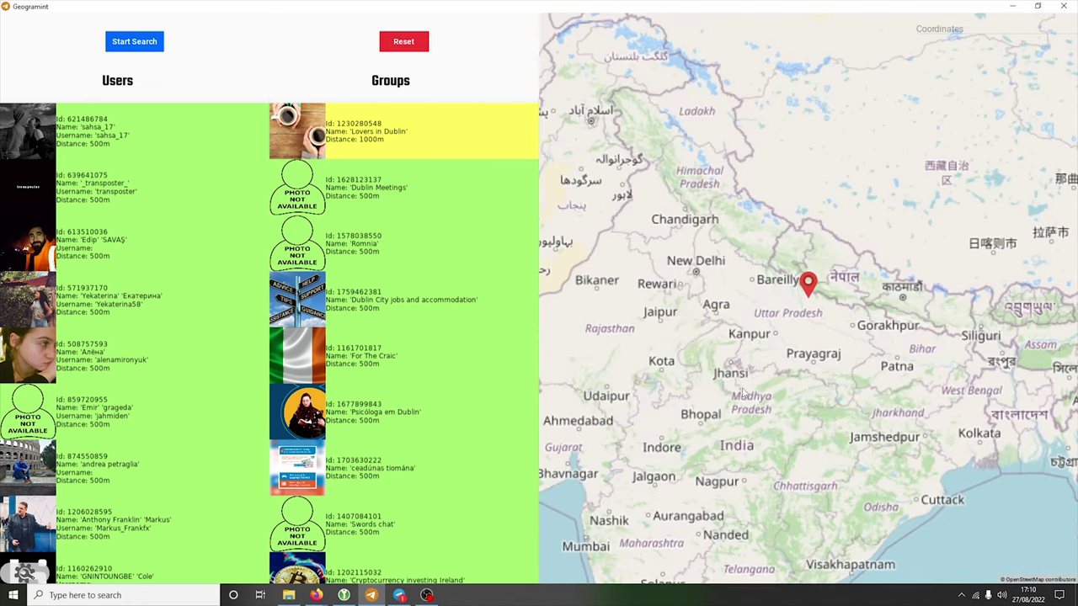
mouse_move(759, 409)
mouse_down()
mouse_move(960, 295)
mouse_move(867, 276)
mouse_move(713, 345)
mouse_move(871, 421)
mouse_move(695, 291)
mouse_move(843, 376)
mouse_up()
- Pan the map back west from northern France to Ireland and Britain, beside the marker off Dublin
scroll(870, 422, down, 3)
scroll(695, 290, down, 2)
scroll(843, 377, up, 5)
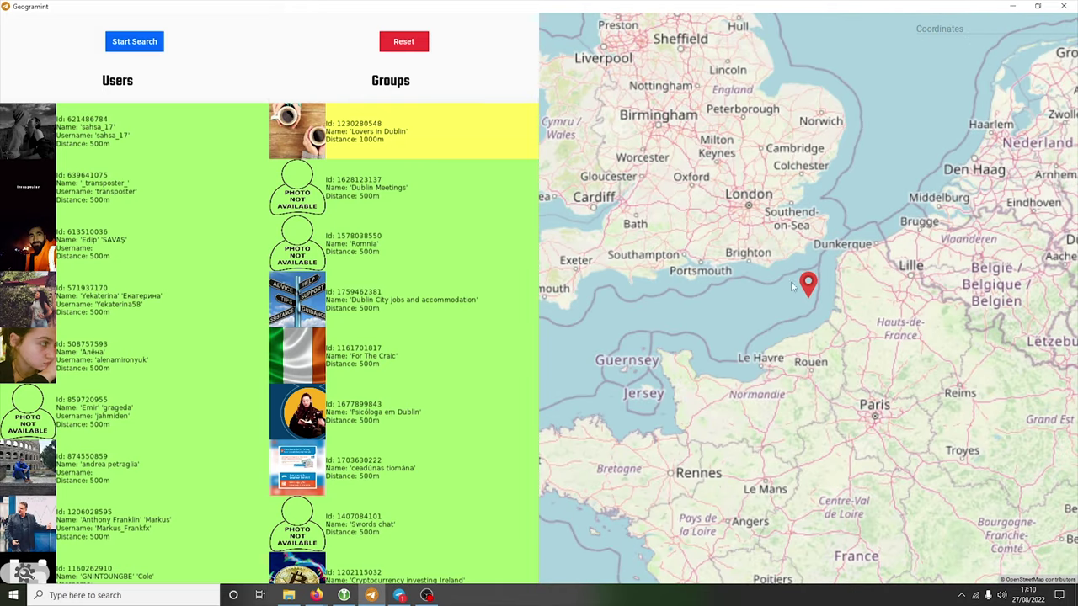
drag(791, 281, 833, 327)
drag(640, 253, 819, 329)
mouse_move(566, 204)
mouse_down()
mouse_move(782, 326)
mouse_move(692, 321)
mouse_up()
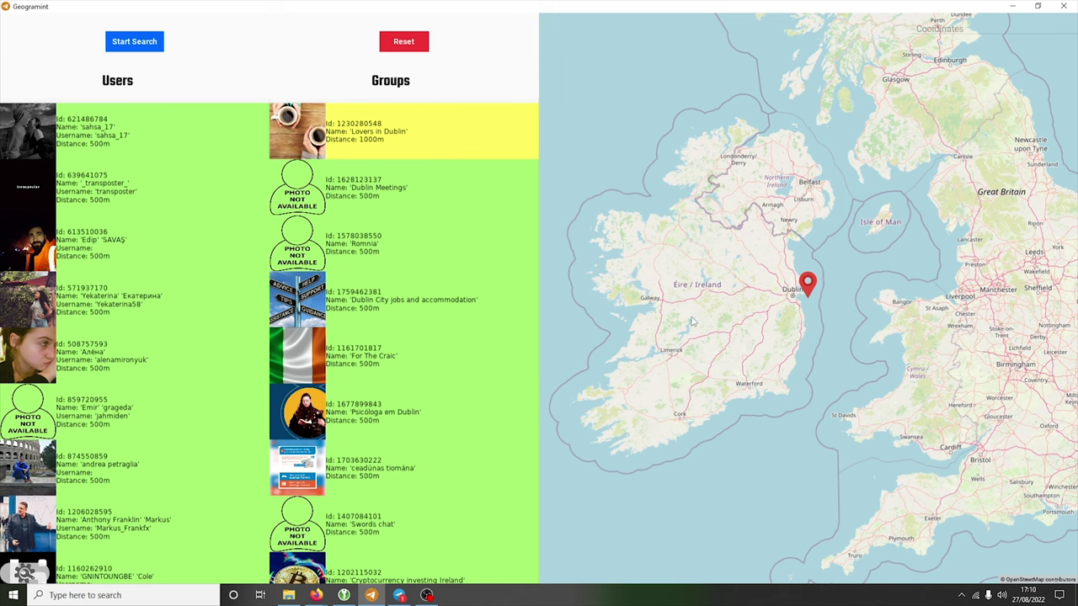